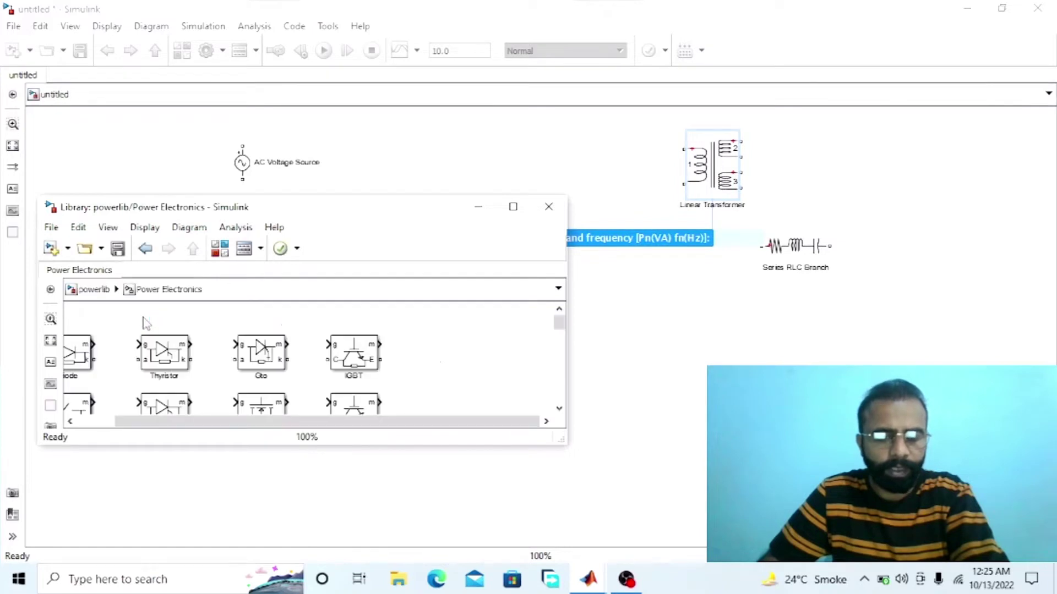
- Add a Diode from the Power Electronics library and a Ground from the Elements library, and reposition the AC Voltage Source
{"action": "left_click_drag", "start_coordinate": [100, 374], "coordinate": [571, 145]}
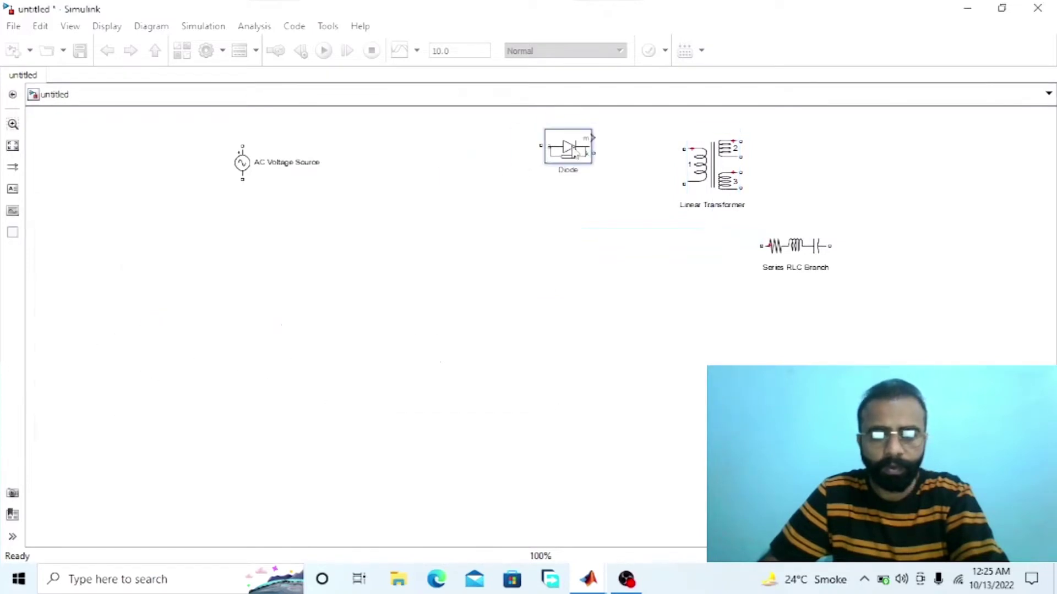
{"action": "left_click", "coordinate": [599, 584]}
{"action": "left_click", "coordinate": [676, 512]}
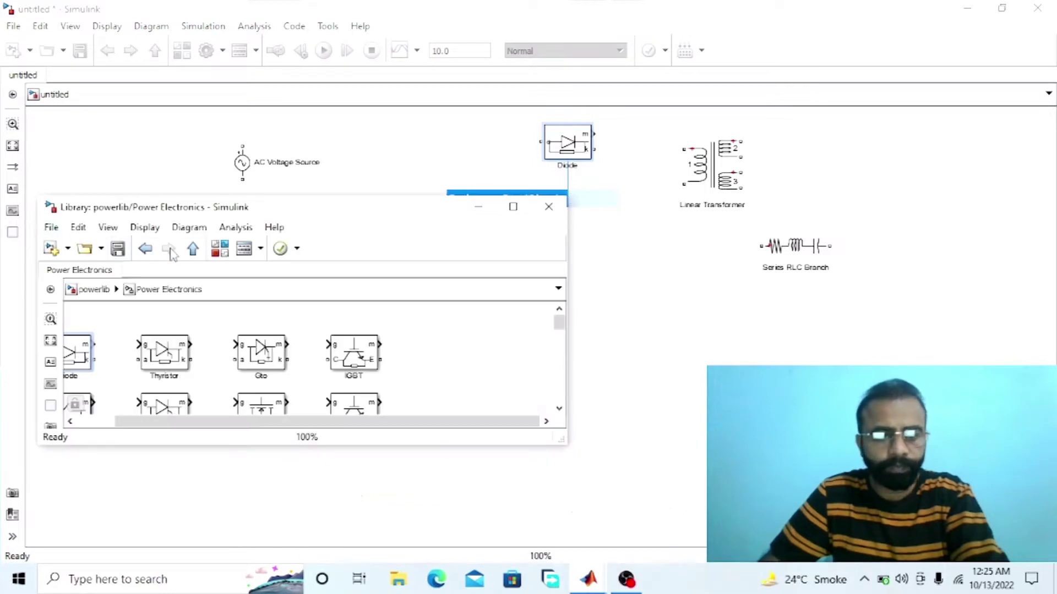
{"action": "left_click", "coordinate": [193, 249]}
{"action": "double_click", "coordinate": [170, 340]}
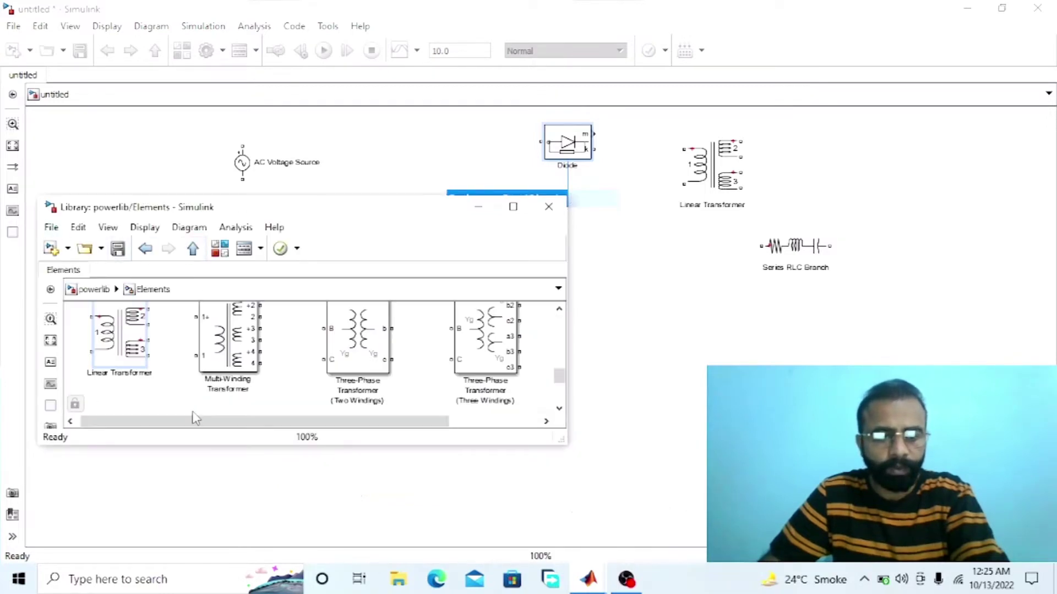
{"action": "left_click_drag", "start_coordinate": [200, 424], "coordinate": [595, 420]}
{"action": "left_click_drag", "start_coordinate": [557, 376], "coordinate": [558, 338]}
{"action": "left_click_drag", "start_coordinate": [505, 368], "coordinate": [626, 318]}
{"action": "left_click_drag", "start_coordinate": [244, 168], "coordinate": [136, 309]}
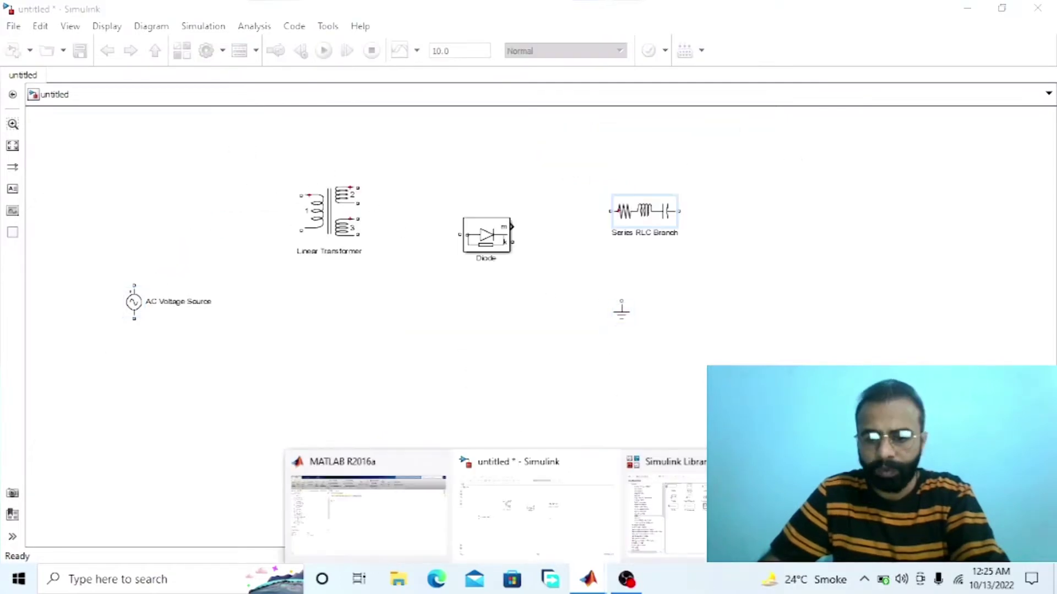
- Add a Voltage Measurement block from the powerlib Measurements library to the model
{"action": "left_click", "coordinate": [663, 503]}
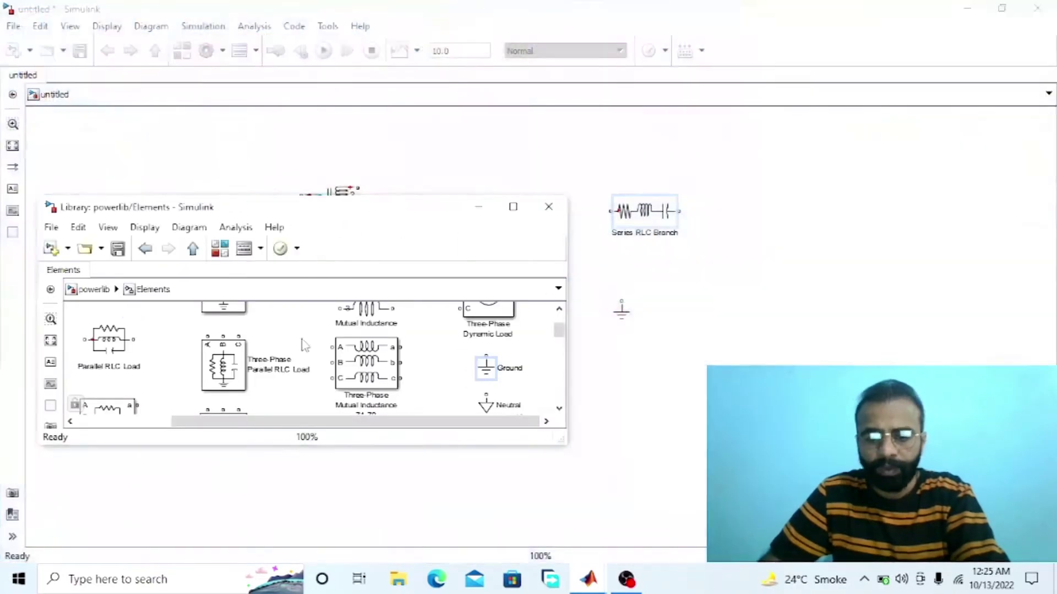
{"action": "left_click", "coordinate": [198, 254]}
{"action": "double_click", "coordinate": [363, 341]}
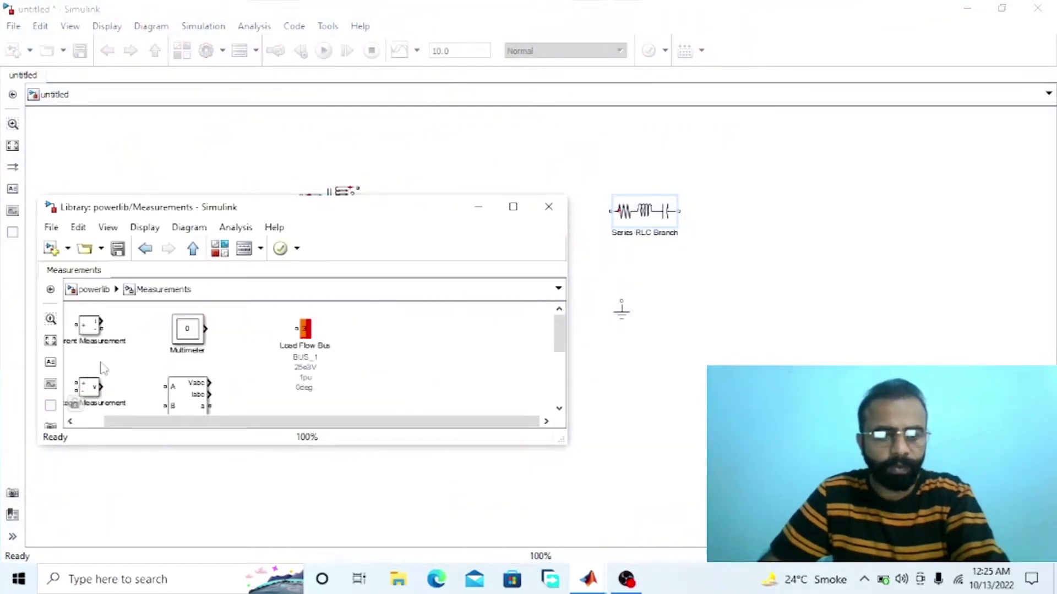
{"action": "left_click_drag", "start_coordinate": [130, 431], "coordinate": [219, 156]}
- Add a Display and a Scope block from the Simulink Sinks library to the model
{"action": "left_click", "coordinate": [182, 50]}
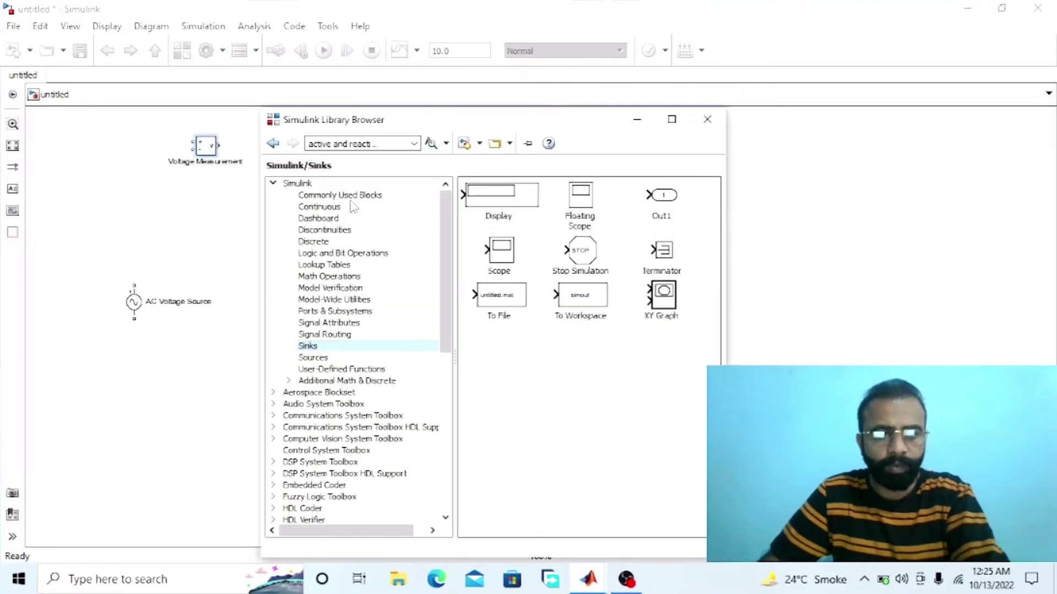
{"action": "left_click_drag", "start_coordinate": [506, 206], "coordinate": [898, 274]}
{"action": "left_click", "coordinate": [184, 57]}
{"action": "left_click_drag", "start_coordinate": [490, 264], "coordinate": [823, 352]}
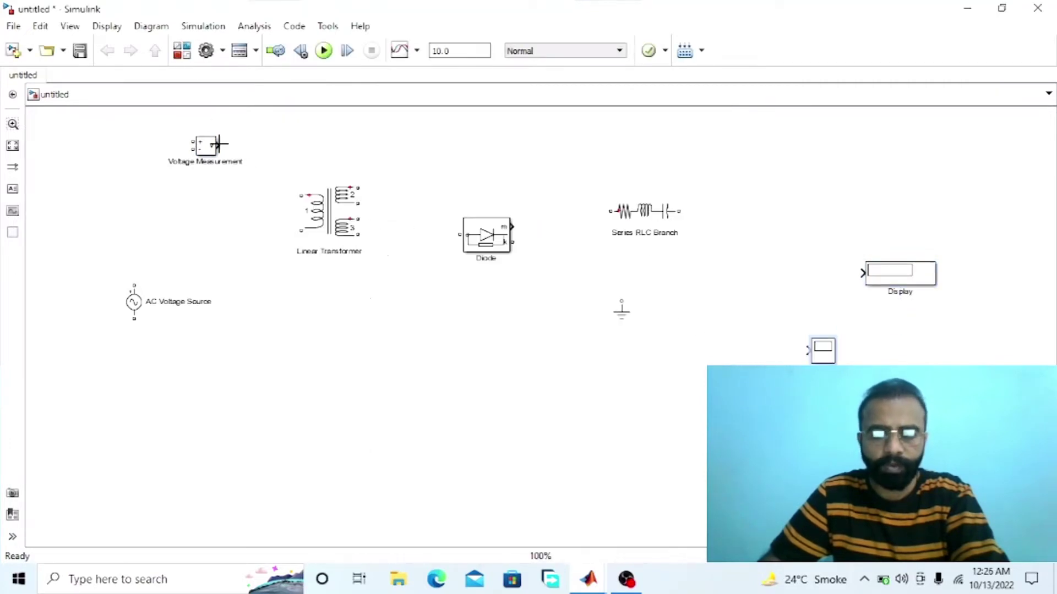
- Search the block library for "root mean square" and place an RMS block above the AC Voltage Source
{"action": "left_click", "coordinate": [184, 57]}
{"action": "left_click", "coordinate": [361, 194]}
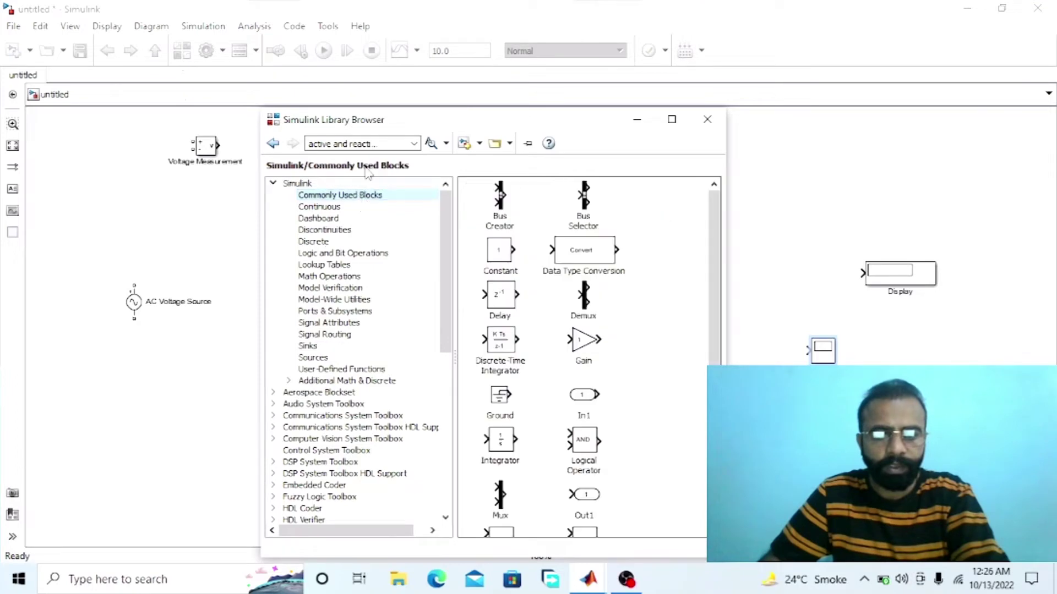
{"action": "left_click", "coordinate": [413, 143]}
{"action": "left_click", "coordinate": [379, 189]}
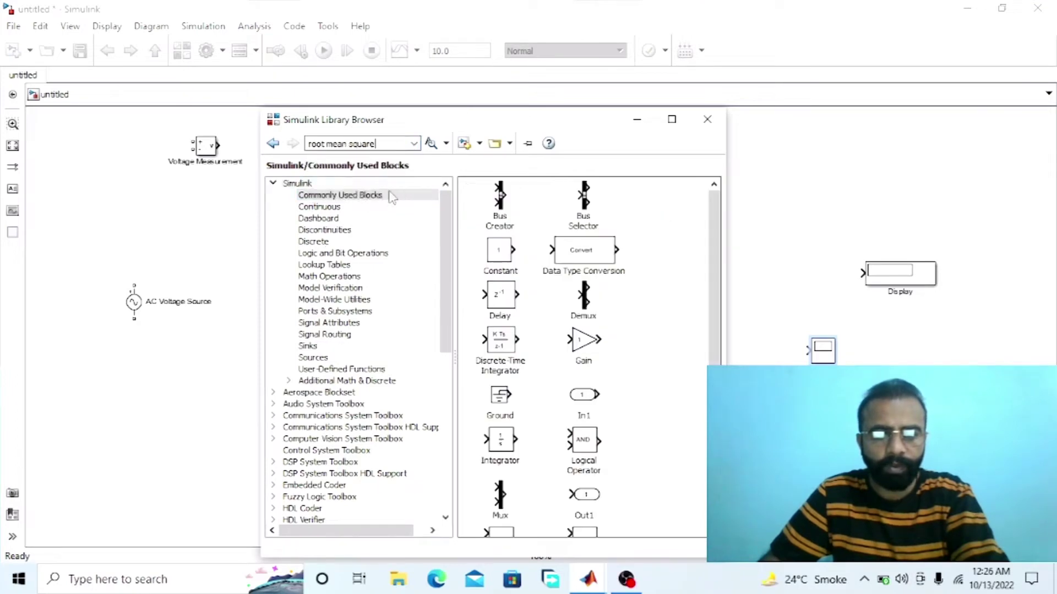
{"action": "key", "text": "Return"}
{"action": "left_click", "coordinate": [561, 236]}
{"action": "left_click_drag", "start_coordinate": [96, 222], "coordinate": [199, 229]}
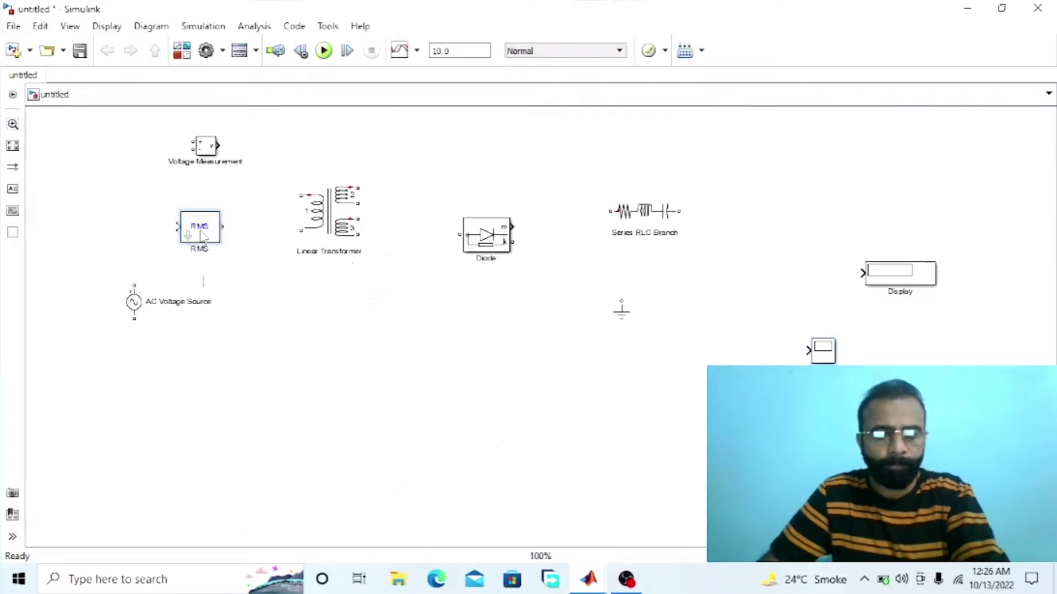
- Rearrange the AC Voltage Source, RMS, Voltage Measurement and Linear Transformer blocks, with the two measurement blocks below the transformer
{"action": "left_click_drag", "start_coordinate": [140, 312], "coordinate": [94, 312]}
{"action": "left_click_drag", "start_coordinate": [207, 238], "coordinate": [349, 351]}
{"action": "left_click_drag", "start_coordinate": [211, 159], "coordinate": [224, 329]}
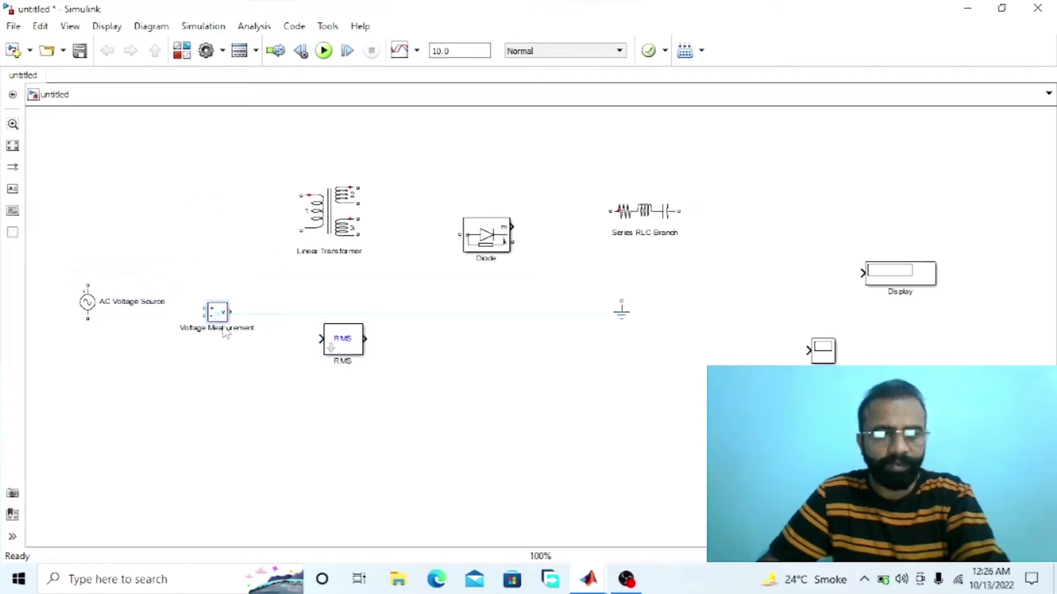
{"action": "left_click_drag", "start_coordinate": [334, 231], "coordinate": [295, 218]}
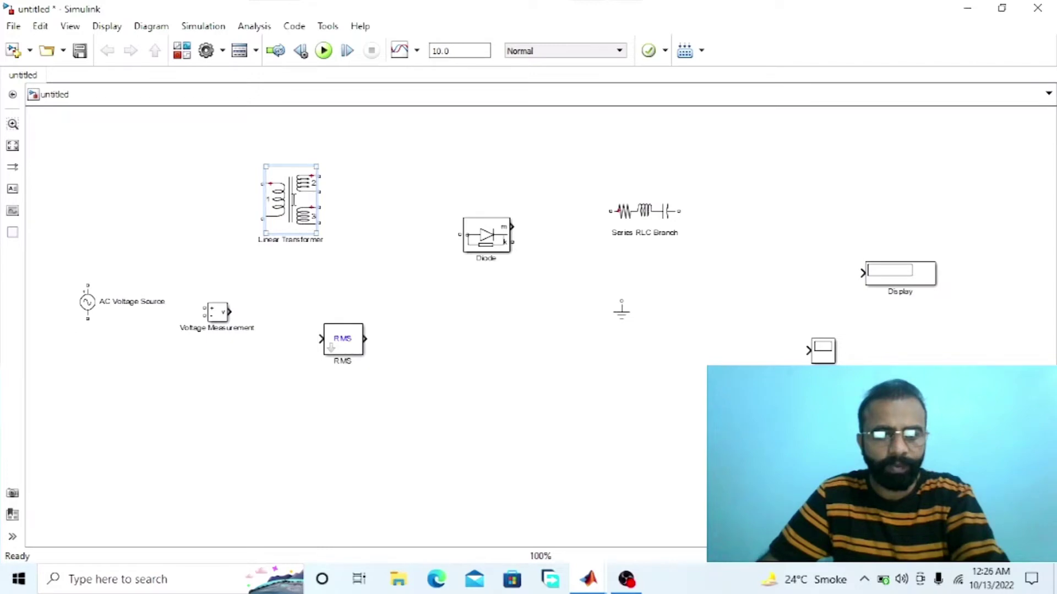
- Turn off the three-winding option in the Linear Transformer's parameters so it has only two windings
{"action": "double_click", "coordinate": [293, 199]}
{"action": "left_click", "coordinate": [377, 286]}
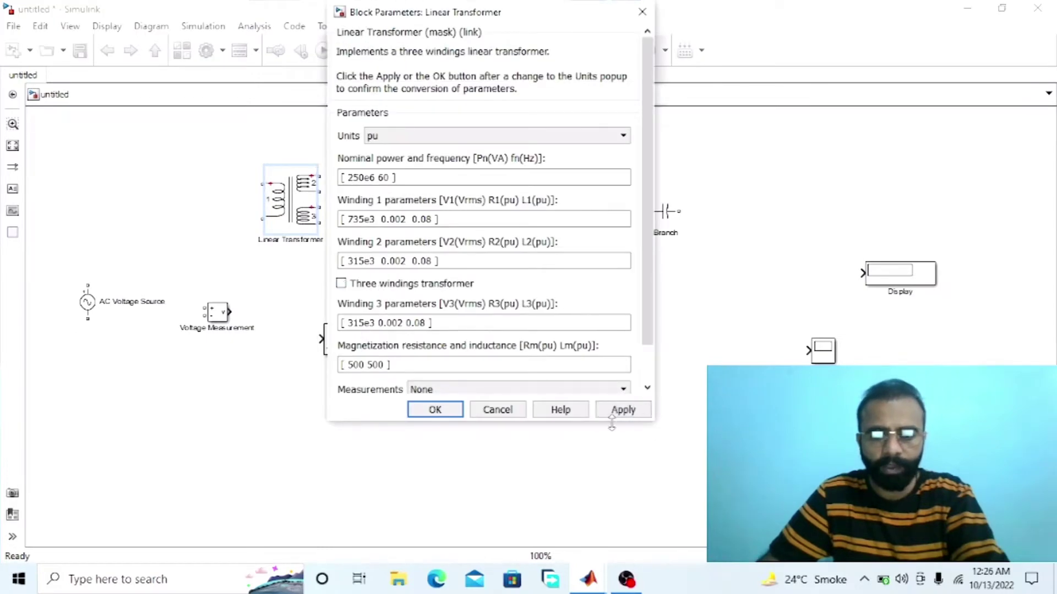
{"action": "left_click", "coordinate": [620, 410]}
{"action": "left_click", "coordinate": [445, 411]}
- Wire the AC Voltage Source to both terminals of the transformer's primary winding, moving the blocks apart to make room
{"action": "left_click_drag", "start_coordinate": [96, 301], "coordinate": [275, 177]}
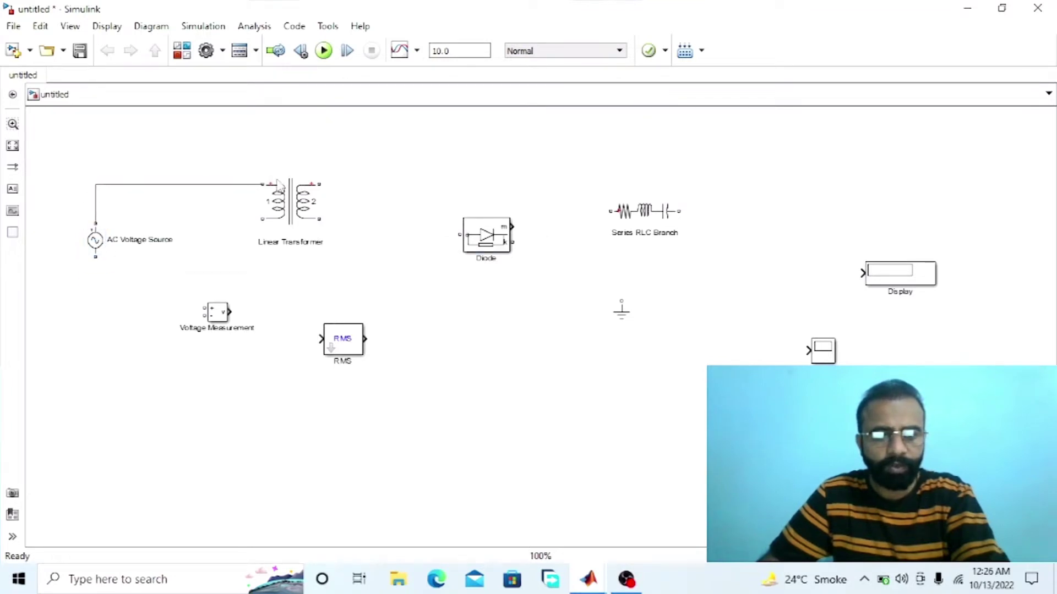
{"action": "left_click_drag", "start_coordinate": [298, 216], "coordinate": [342, 211]}
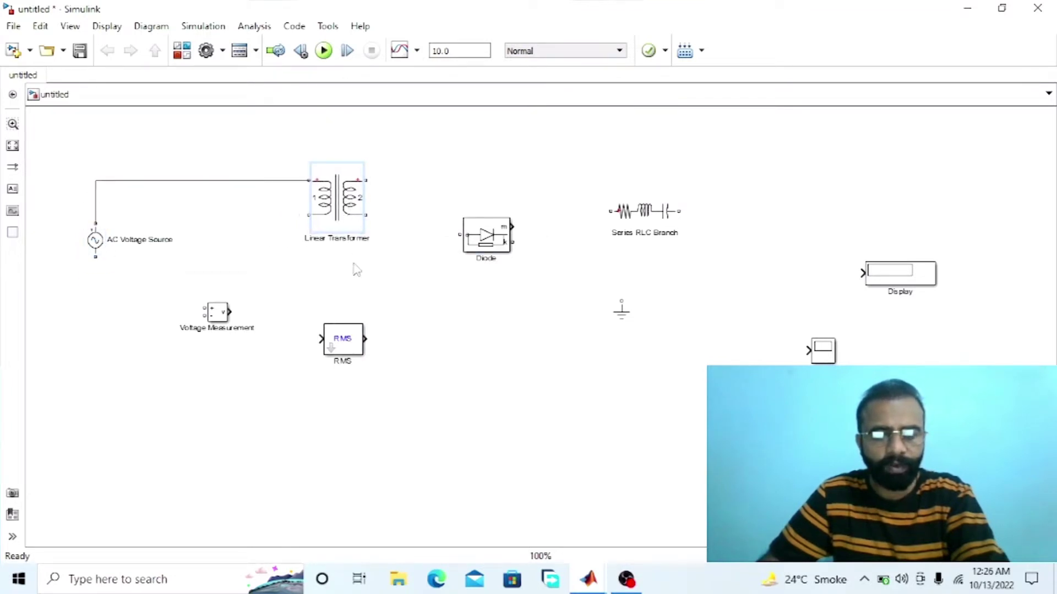
{"action": "left_click_drag", "start_coordinate": [219, 318], "coordinate": [270, 276]}
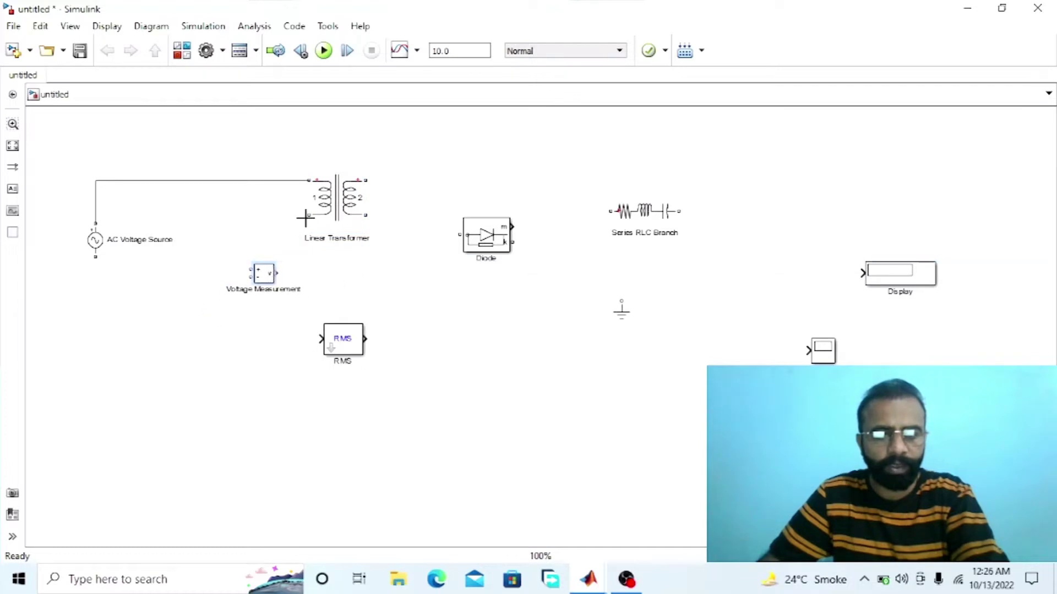
{"action": "mouse_move", "coordinate": [305, 213]}
{"action": "left_mouse_down"}
{"action": "mouse_move", "coordinate": [205, 264]}
{"action": "mouse_move", "coordinate": [183, 361]}
{"action": "mouse_move", "coordinate": [118, 355]}
{"action": "mouse_move", "coordinate": [93, 259]}
{"action": "mouse_move", "coordinate": [86, 321]}
{"action": "mouse_move", "coordinate": [76, 296]}
{"action": "left_mouse_up"}
{"action": "left_click", "coordinate": [113, 339]}
- Place the Ground block beneath the AC Voltage Source and connect it to the source's lower wire
{"action": "left_click_drag", "start_coordinate": [619, 320], "coordinate": [112, 368]}
{"action": "left_click", "coordinate": [121, 320]}
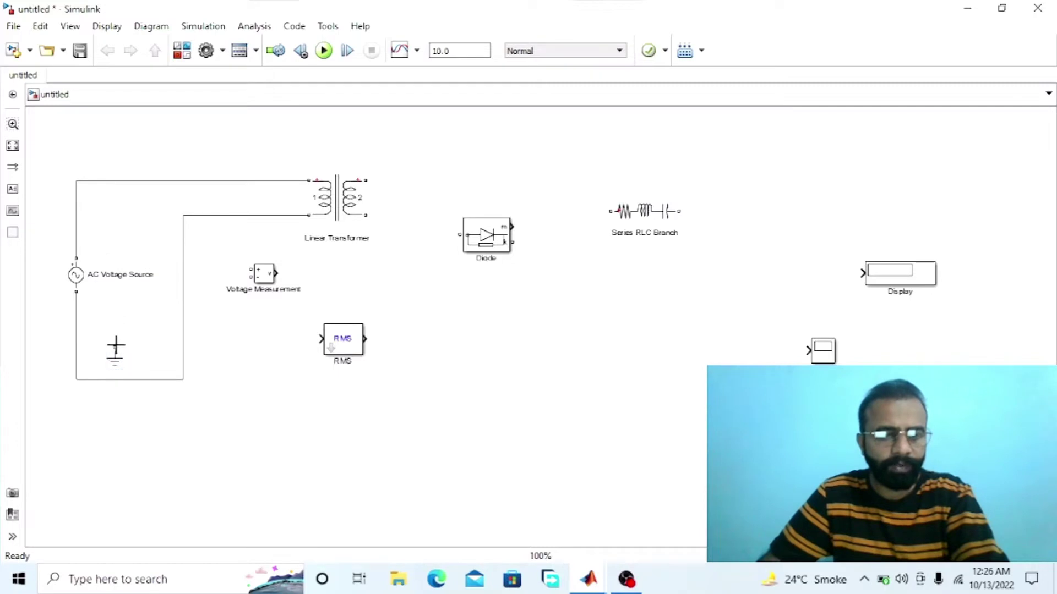
{"action": "left_click_drag", "start_coordinate": [98, 332], "coordinate": [80, 324]}
{"action": "left_click_drag", "start_coordinate": [118, 375], "coordinate": [102, 373]}
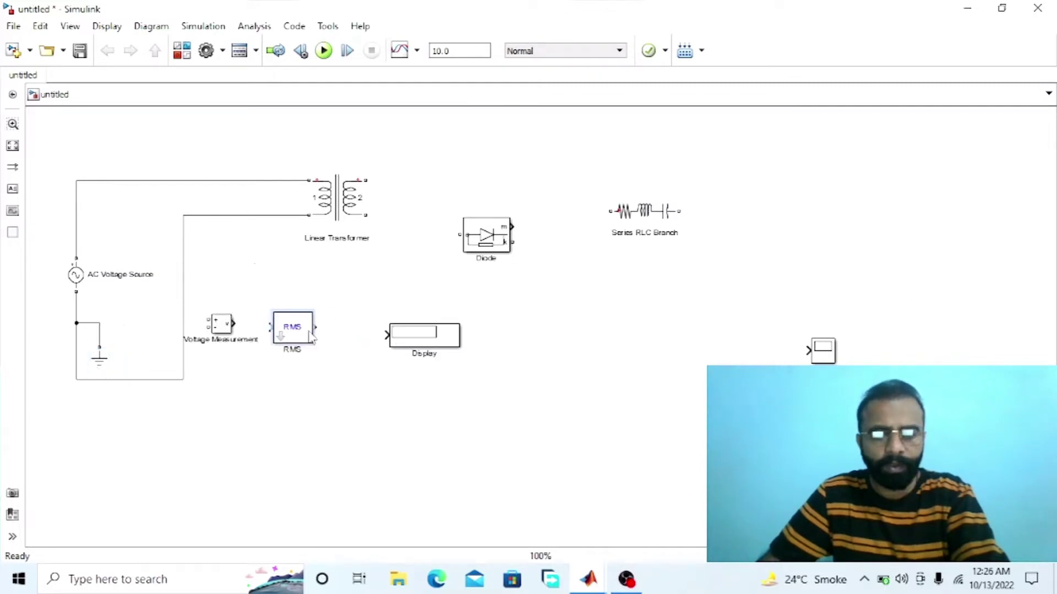
- Line up the RMS block beside the Voltage Measurement and wire the measurement inputs across the AC Voltage Source
{"action": "left_click_drag", "start_coordinate": [310, 337], "coordinate": [292, 335]}
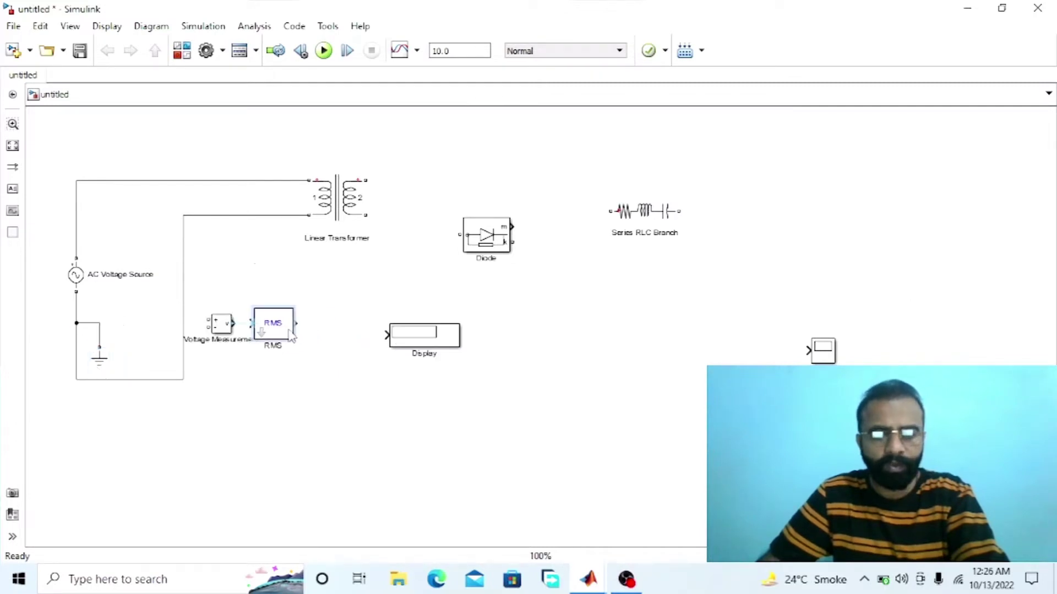
{"action": "left_click_drag", "start_coordinate": [222, 326], "coordinate": [155, 180]}
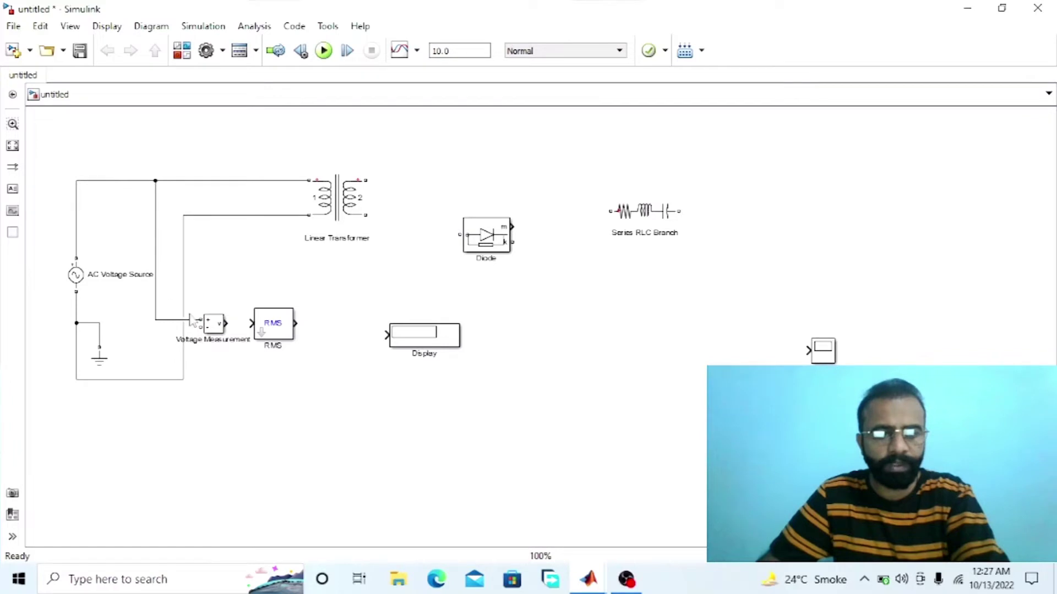
{"action": "left_click_drag", "start_coordinate": [198, 326], "coordinate": [127, 381]}
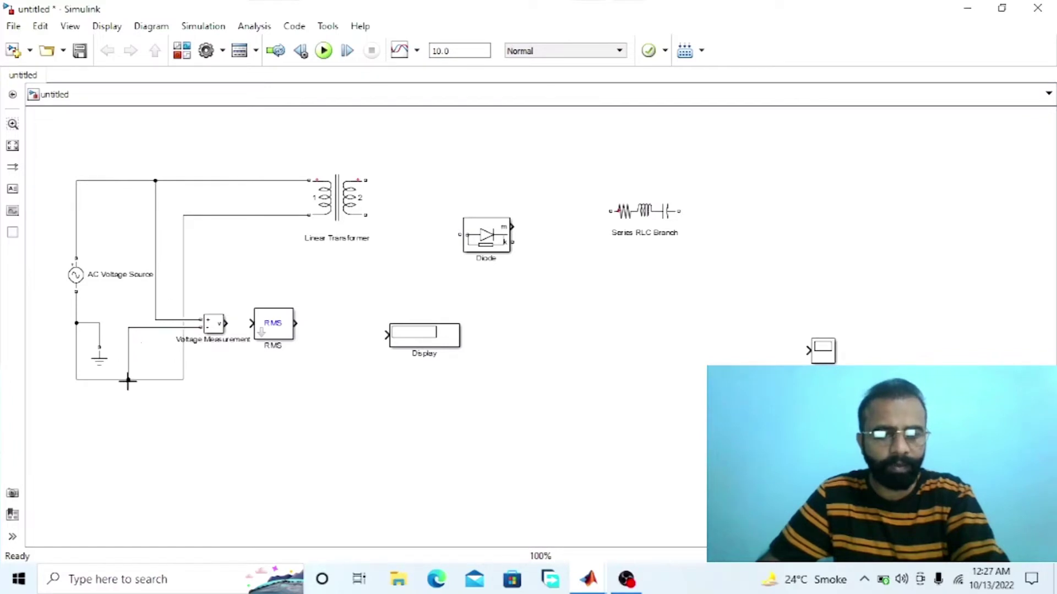
- Connect the Voltage Measurement output through the RMS block to the Display, and rename the Display as Primary Voltage
{"action": "left_click_drag", "start_coordinate": [229, 324], "coordinate": [246, 324]}
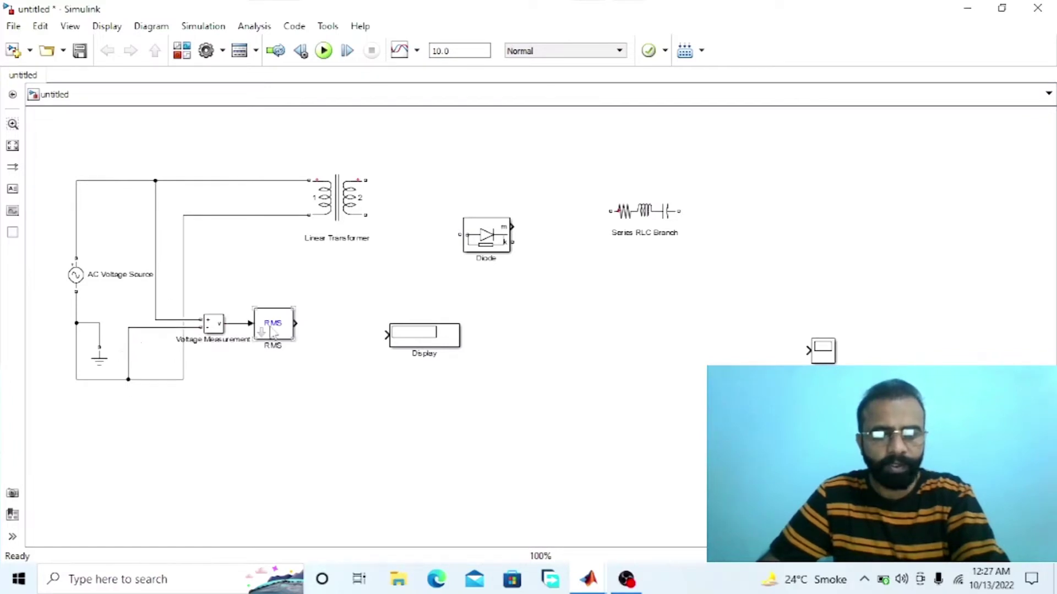
{"action": "left_click_drag", "start_coordinate": [393, 336], "coordinate": [322, 325]}
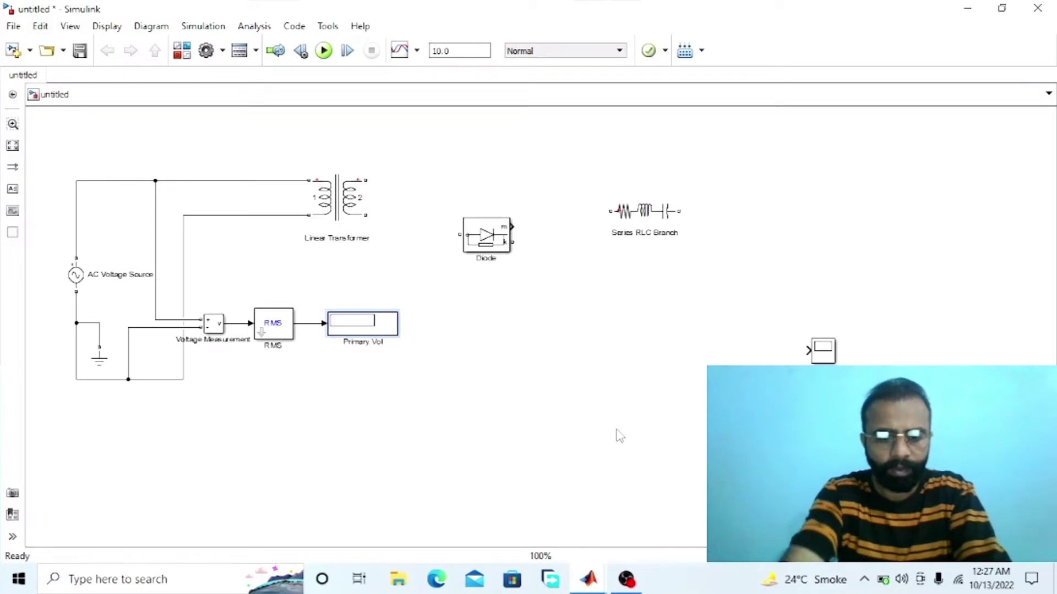
{"action": "left_click", "coordinate": [559, 463]}
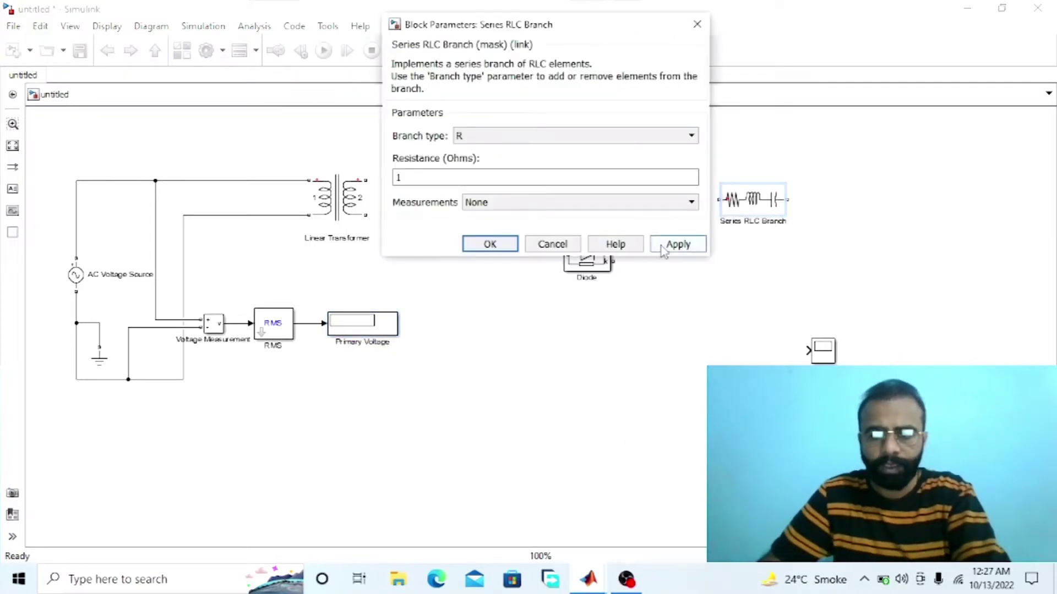
- Apply branch type R with a resistance of 1 ohm to the Series RLC Branch and reposition the block
{"action": "left_click", "coordinate": [677, 243]}
{"action": "left_click", "coordinate": [488, 242]}
{"action": "left_click_drag", "start_coordinate": [757, 203], "coordinate": [787, 248]}
- Move the Diode block closer to the transformer and rotate it to point upward
{"action": "left_click_drag", "start_coordinate": [586, 268], "coordinate": [542, 215]}
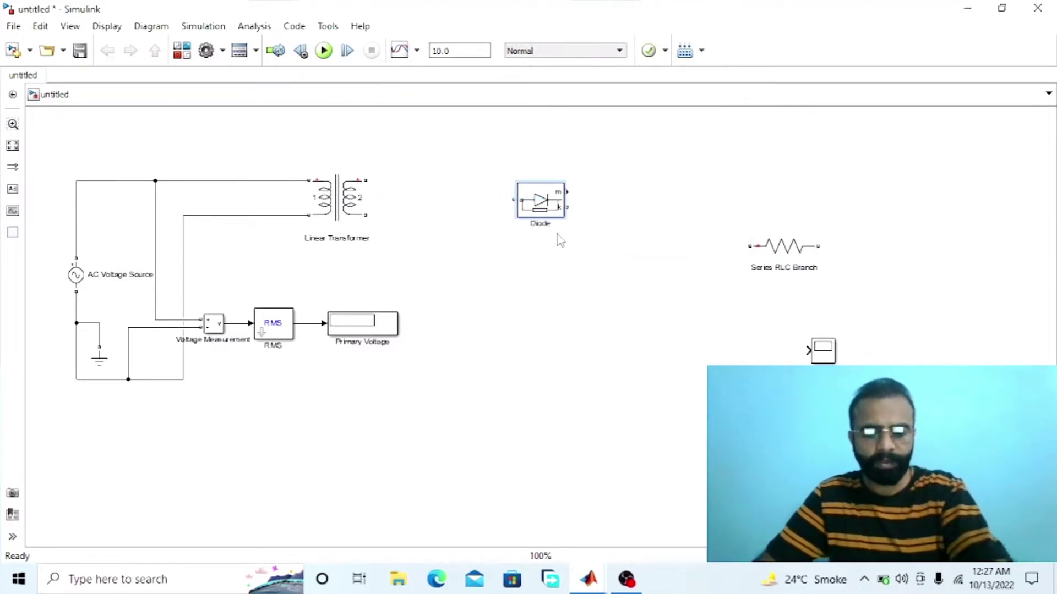
{"action": "key", "text": "ctrl+r"}
{"action": "key", "text": "ctrl+r"}
{"action": "key", "text": "ctrl+r"}
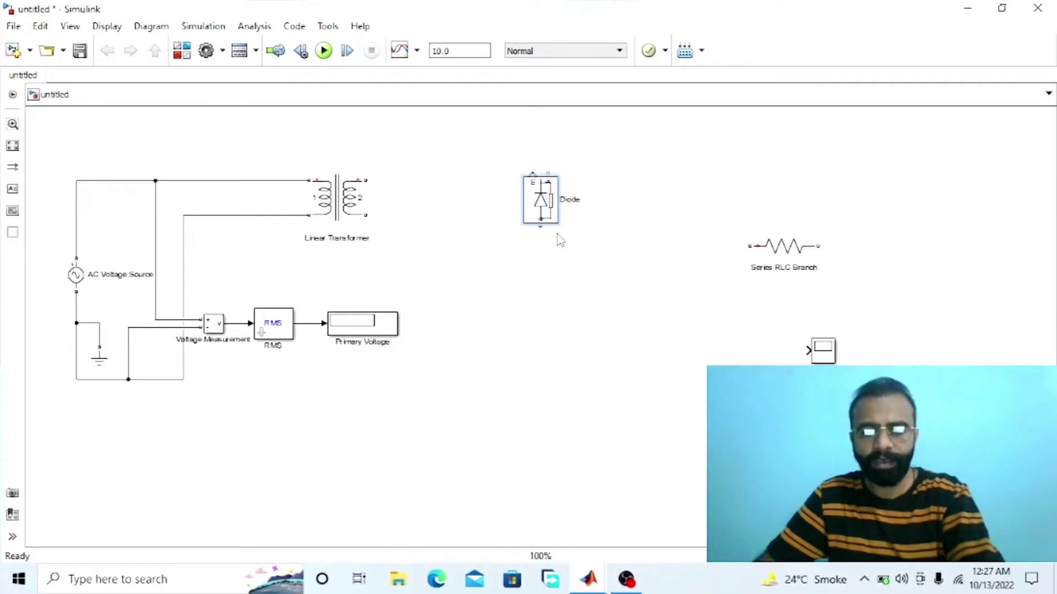
- Hide the diode's measurement port and copy the diode to form a two-by-two arrangement of four diodes
{"action": "double_click", "coordinate": [533, 208]}
{"action": "scroll", "coordinate": [718, 323], "scroll_direction": "down", "scroll_amount": 3}
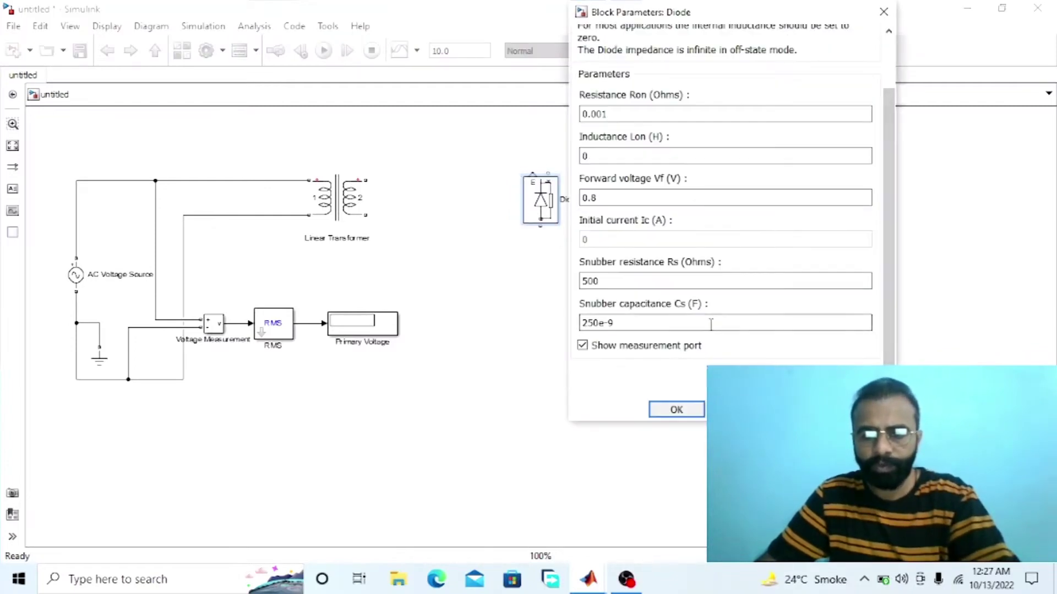
{"action": "left_click", "coordinate": [671, 345]}
{"action": "left_click", "coordinate": [677, 409]}
{"action": "mouse_move", "coordinate": [539, 205]}
{"action": "left_mouse_down"}
{"action": "mouse_move", "coordinate": [504, 204]}
{"action": "mouse_move", "coordinate": [511, 176]}
{"action": "mouse_move", "coordinate": [526, 191]}
{"action": "left_mouse_up"}
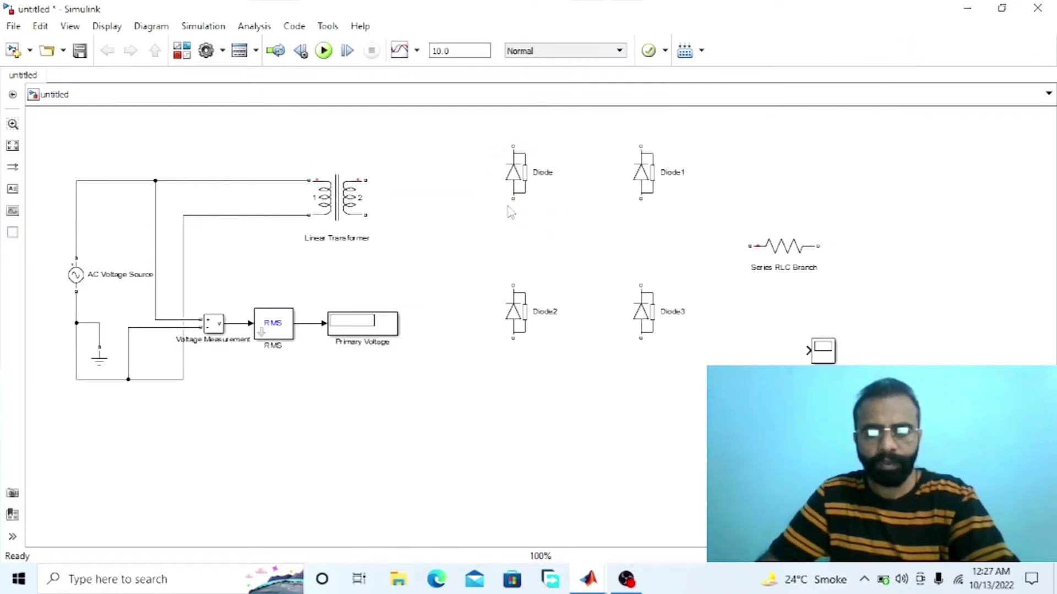
- Wire the four diodes into a bridge by joining each vertical pair and linking the two legs at top and bottom
{"action": "left_click_drag", "start_coordinate": [509, 199], "coordinate": [512, 282]}
{"action": "left_click_drag", "start_coordinate": [641, 200], "coordinate": [636, 292]}
{"action": "left_click", "coordinate": [509, 160]}
{"action": "left_click_drag", "start_coordinate": [510, 142], "coordinate": [641, 184]}
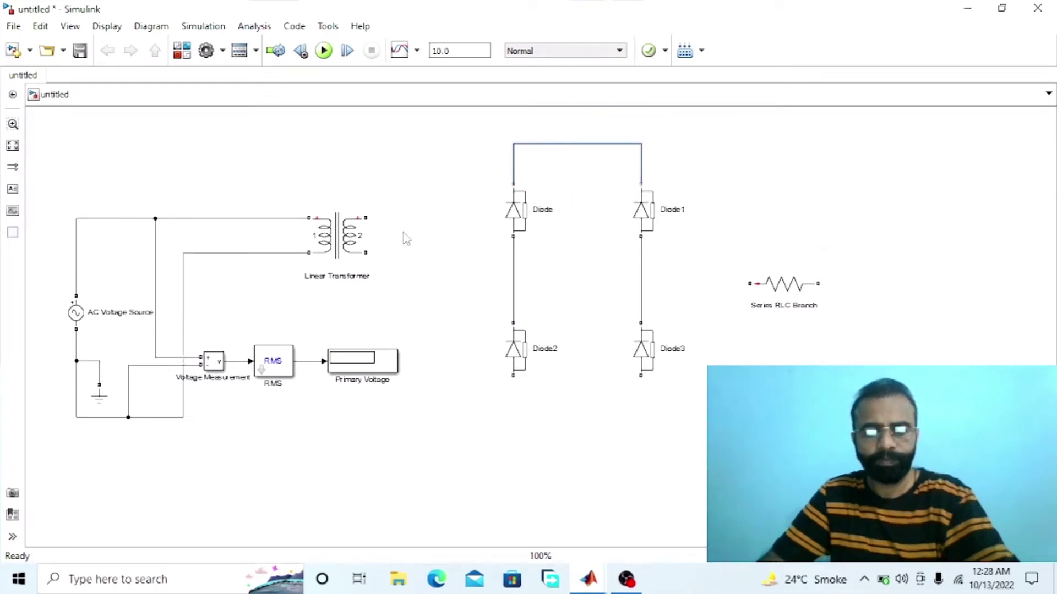
{"action": "left_click_drag", "start_coordinate": [512, 378], "coordinate": [643, 440]}
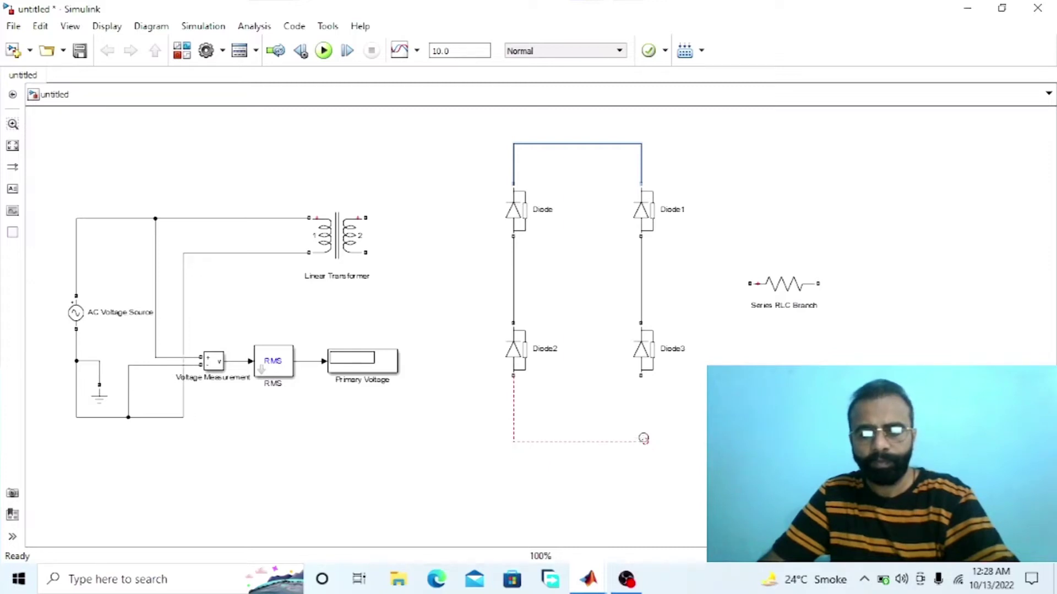
- Rotate the resistor branch to vertical and connect it across the diode bridge's upper and lower output wires
{"action": "left_click", "coordinate": [798, 295]}
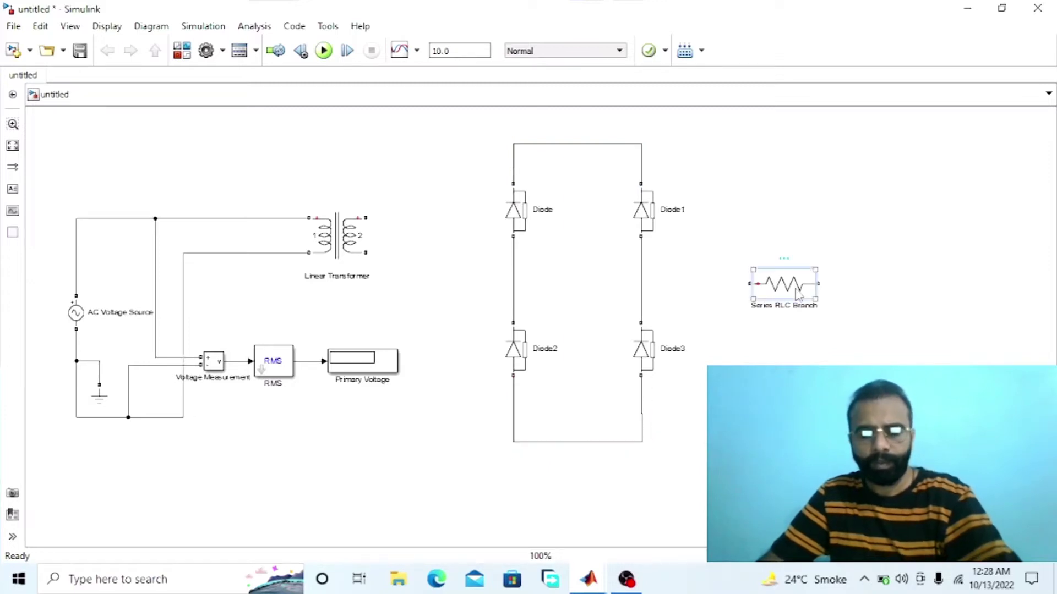
{"action": "key", "text": "ctrl+r"}
{"action": "left_click_drag", "start_coordinate": [774, 289], "coordinate": [739, 292]}
{"action": "left_click", "coordinate": [795, 234]}
{"action": "left_click_drag", "start_coordinate": [747, 244], "coordinate": [642, 146]}
{"action": "left_click_drag", "start_coordinate": [749, 318], "coordinate": [643, 441]}
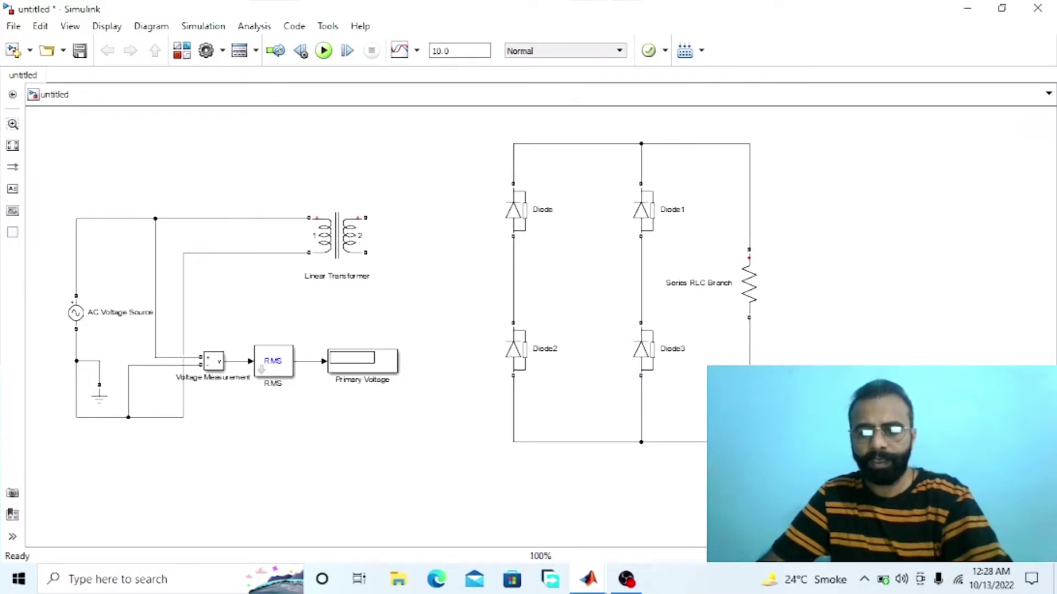
- Copy the Voltage Measurement block beside the load resistor and position the Scope next to the copy
{"action": "left_click_drag", "start_coordinate": [858, 396], "coordinate": [923, 281]}
{"action": "left_click", "coordinate": [212, 361]}
{"action": "left_click_drag", "start_coordinate": [213, 361], "coordinate": [848, 283]}
{"action": "left_click_drag", "start_coordinate": [923, 280], "coordinate": [935, 242]}
- Set the Scope's number of input ports to 2
{"action": "double_click", "coordinate": [935, 241]}
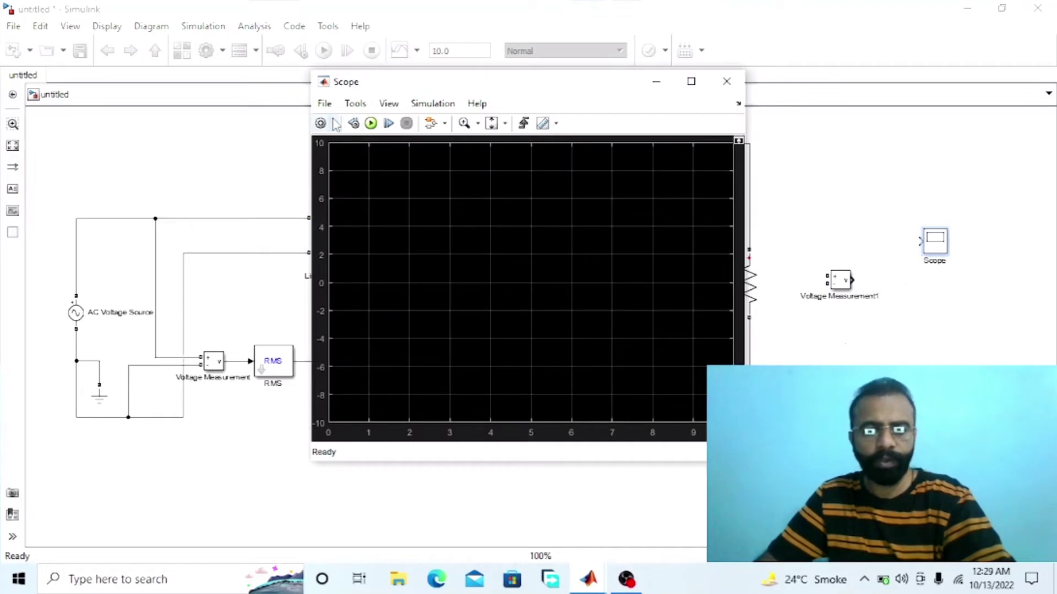
{"action": "left_click", "coordinate": [334, 123]}
{"action": "left_click", "coordinate": [324, 103]}
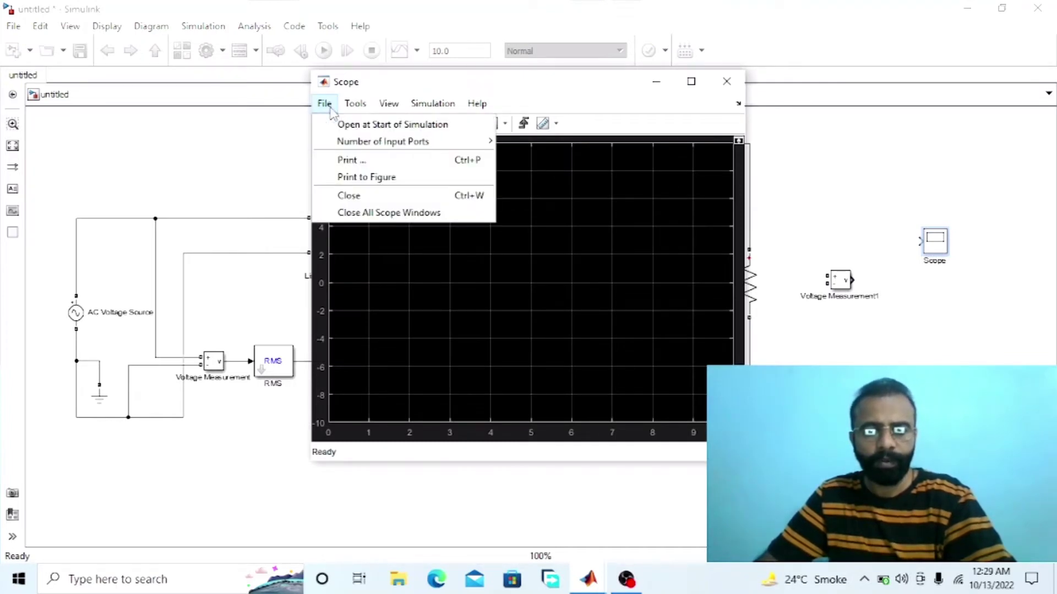
{"action": "mouse_move", "coordinate": [340, 141]}
{"action": "left_click", "coordinate": [525, 160]}
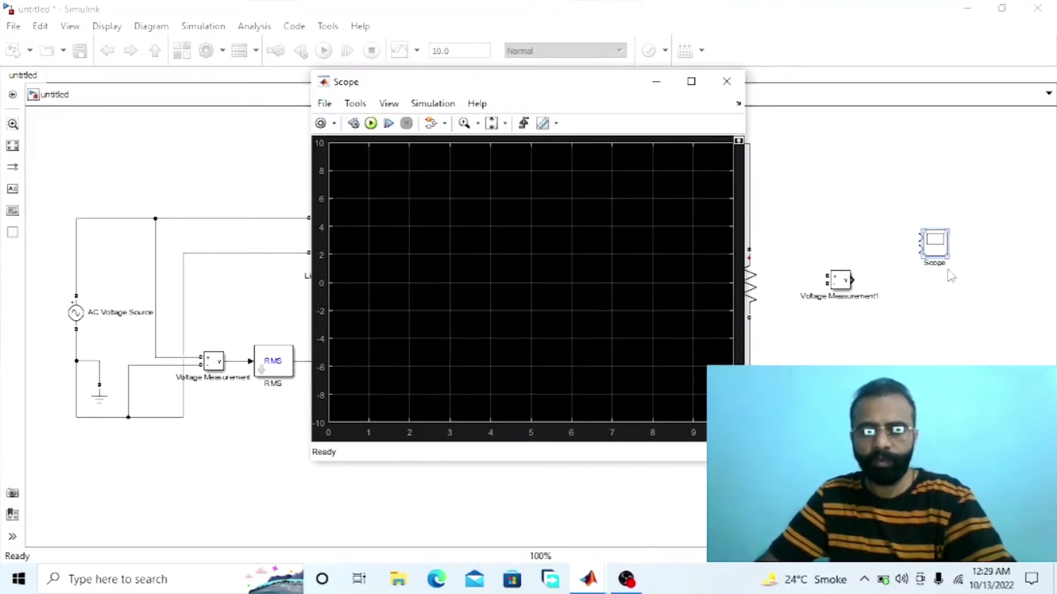
- Enlarge the Scope block vertically and move the copied Voltage Measurement block up beside its lower input
{"action": "left_click", "coordinate": [945, 261]}
{"action": "mouse_move", "coordinate": [947, 257]}
{"action": "left_mouse_down"}
{"action": "mouse_move", "coordinate": [950, 296]}
{"action": "mouse_move", "coordinate": [959, 292]}
{"action": "mouse_move", "coordinate": [947, 306]}
{"action": "mouse_move", "coordinate": [953, 235]}
{"action": "mouse_move", "coordinate": [953, 246]}
{"action": "left_mouse_up"}
{"action": "left_click", "coordinate": [842, 277]}
{"action": "left_click_drag", "start_coordinate": [845, 275], "coordinate": [853, 234]}
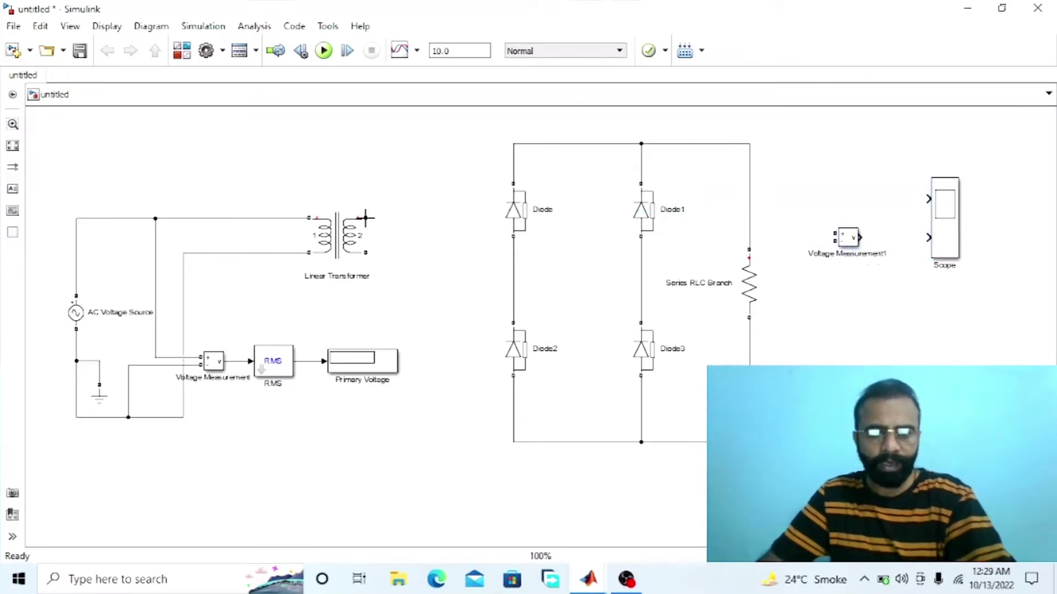
- Wire the transformer's two secondary terminals to the midpoints of the two diode legs, one terminal per leg
{"action": "left_click_drag", "start_coordinate": [397, 221], "coordinate": [487, 273]}
{"action": "left_click_drag", "start_coordinate": [462, 309], "coordinate": [640, 302]}
{"action": "left_click_drag", "start_coordinate": [590, 254], "coordinate": [587, 304]}
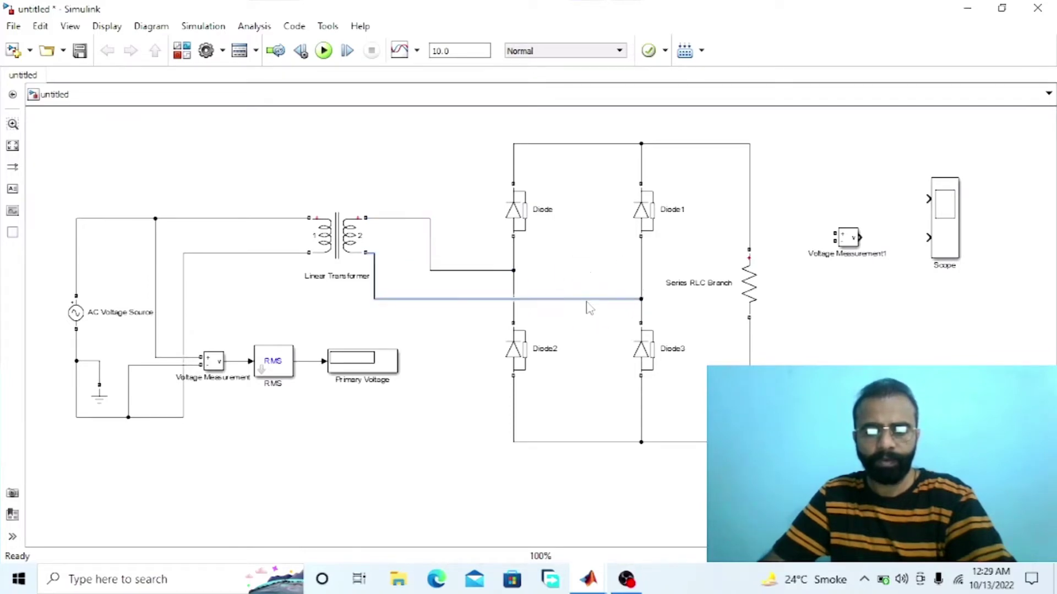
- Connect the copied Voltage Measurement block across the load resistor, its positive input to the upper wire and its negative input to the lower wire
{"action": "left_click_drag", "start_coordinate": [857, 237], "coordinate": [857, 261]}
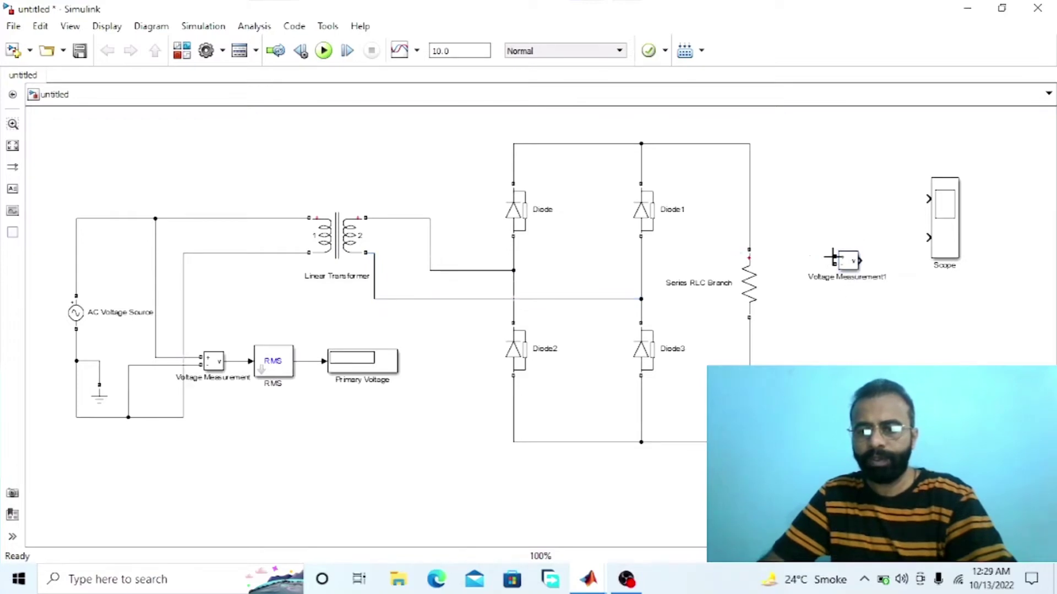
{"action": "left_click_drag", "start_coordinate": [758, 190], "coordinate": [750, 192]}
{"action": "mouse_move", "coordinate": [793, 275]}
{"action": "left_mouse_down"}
{"action": "mouse_move", "coordinate": [794, 363]}
{"action": "mouse_move", "coordinate": [770, 374]}
{"action": "mouse_move", "coordinate": [805, 374]}
{"action": "left_mouse_up"}
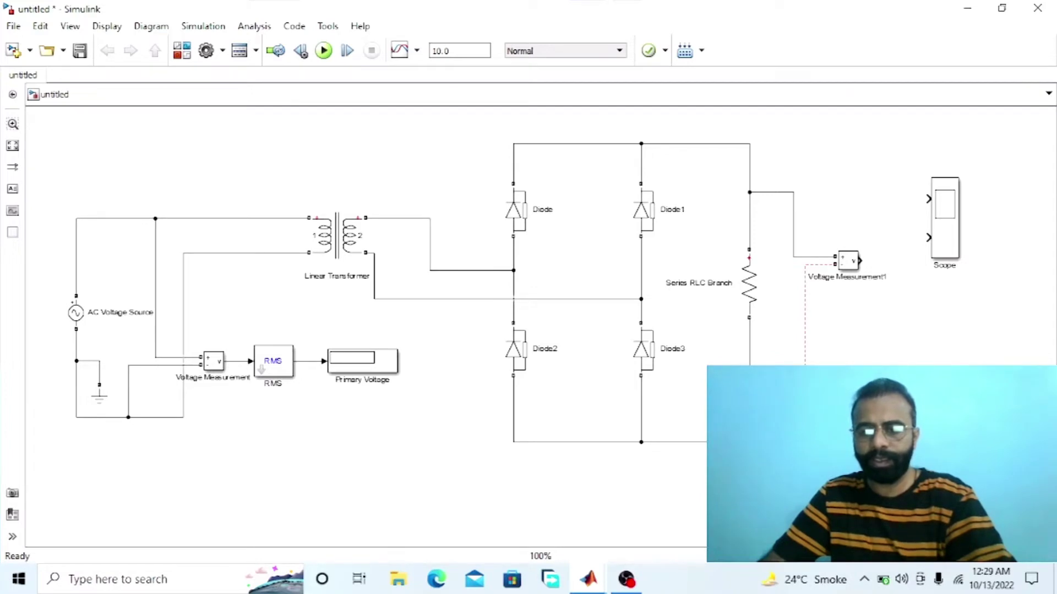
{"action": "left_click_drag", "start_coordinate": [805, 307], "coordinate": [791, 307]}
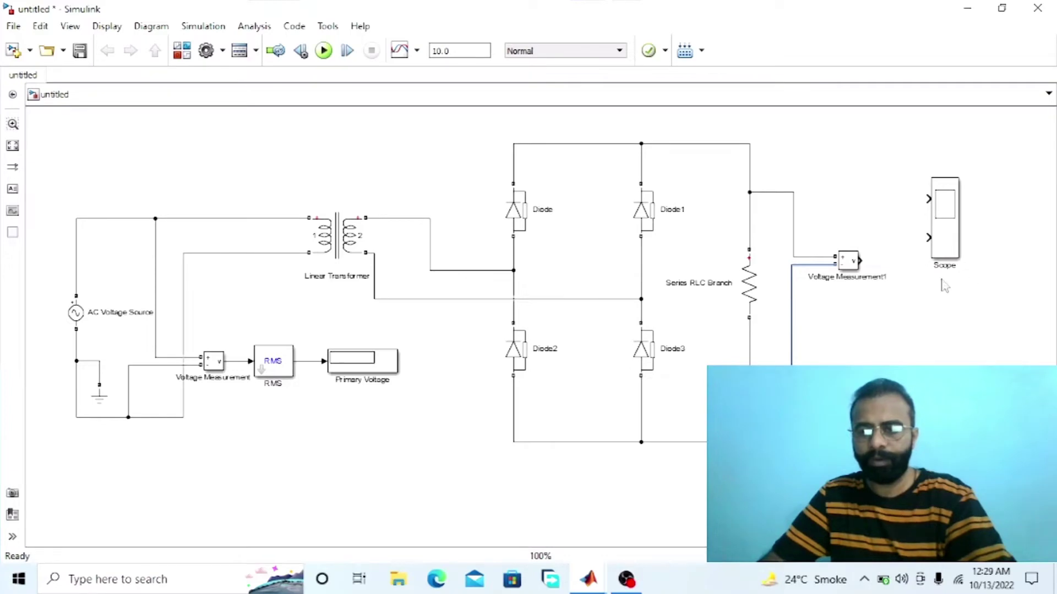
- Align the Scope and feed its lower input from the load voltage measurement and its upper input from the primary voltage measurement
{"action": "left_click_drag", "start_coordinate": [957, 242], "coordinate": [952, 266]}
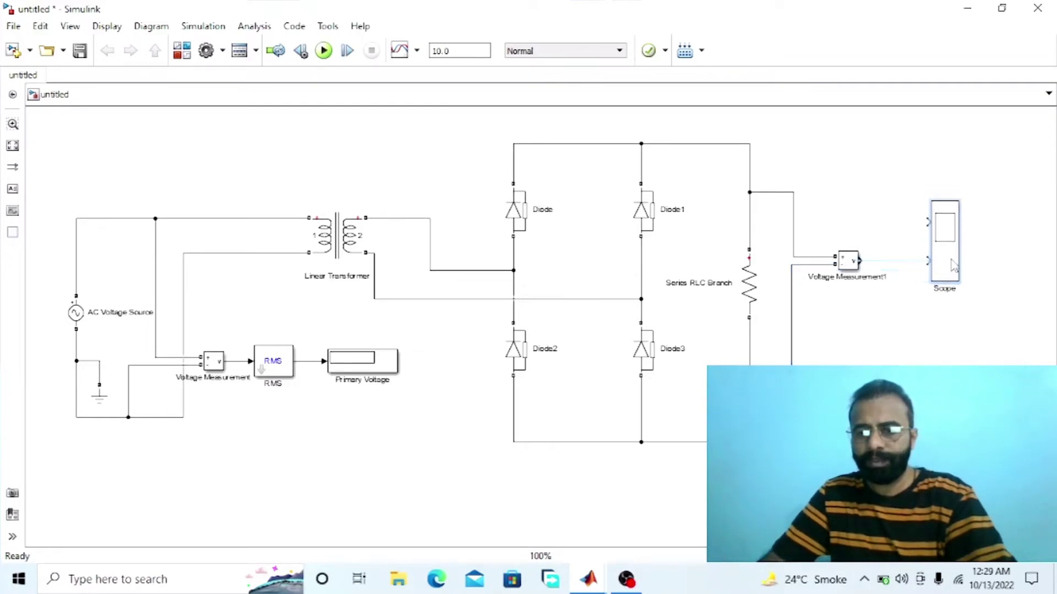
{"action": "left_click", "coordinate": [978, 271]}
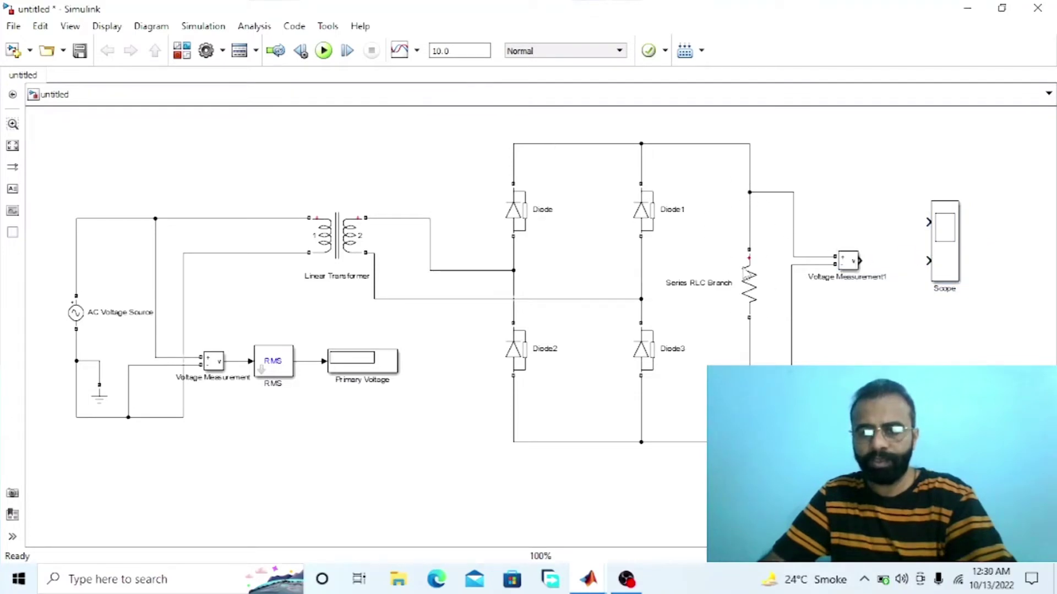
{"action": "left_click_drag", "start_coordinate": [858, 260], "coordinate": [938, 266]}
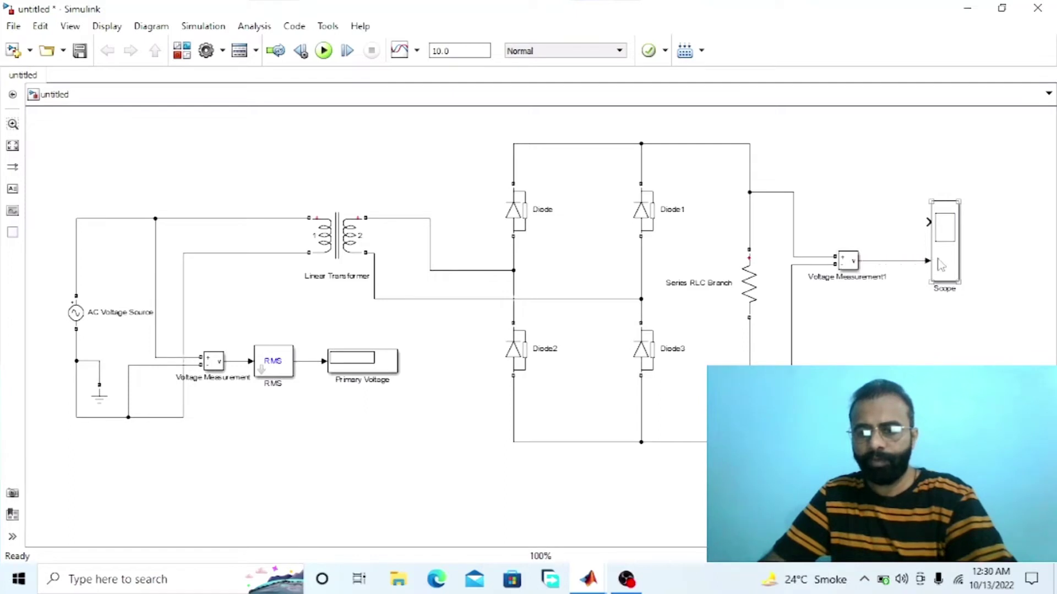
{"action": "left_click", "coordinate": [917, 265]}
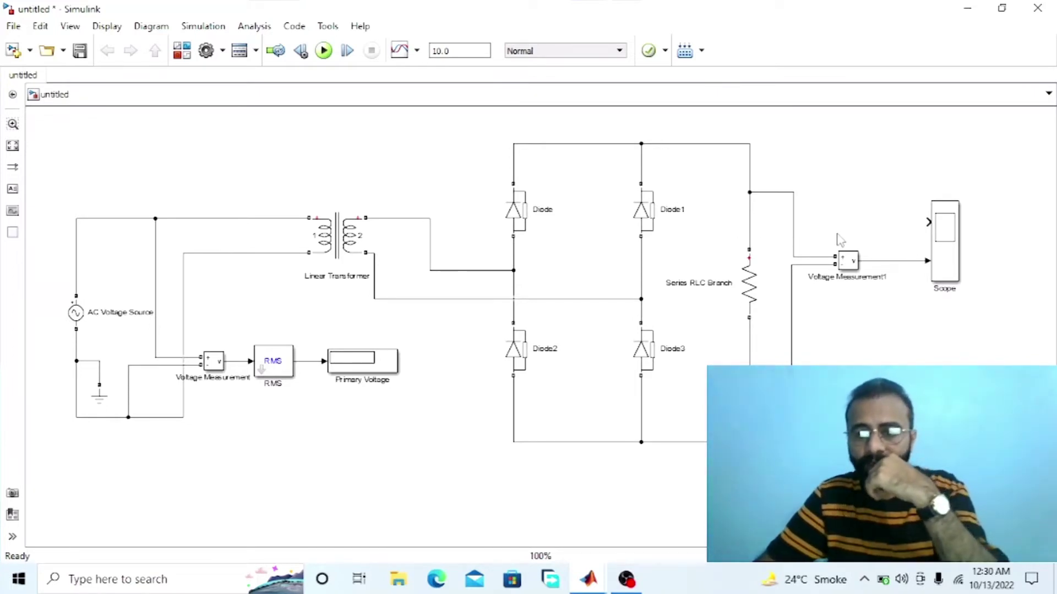
{"action": "mouse_move", "coordinate": [887, 214]}
{"action": "left_mouse_down"}
{"action": "mouse_move", "coordinate": [781, 134]}
{"action": "mouse_move", "coordinate": [519, 137]}
{"action": "mouse_move", "coordinate": [377, 160]}
{"action": "mouse_move", "coordinate": [276, 217]}
{"action": "mouse_move", "coordinate": [229, 316]}
{"action": "mouse_move", "coordinate": [244, 362]}
{"action": "left_mouse_up"}
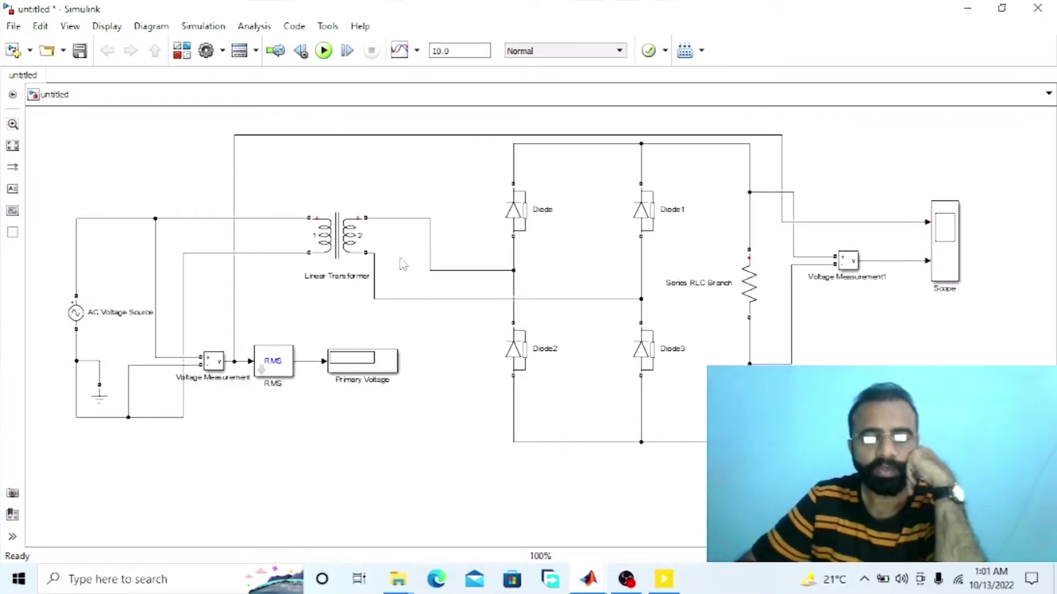
- Set the Linear Transformer's nominal power to 5e3 VA and its frequency to 50 Hz
{"action": "left_click", "coordinate": [333, 236]}
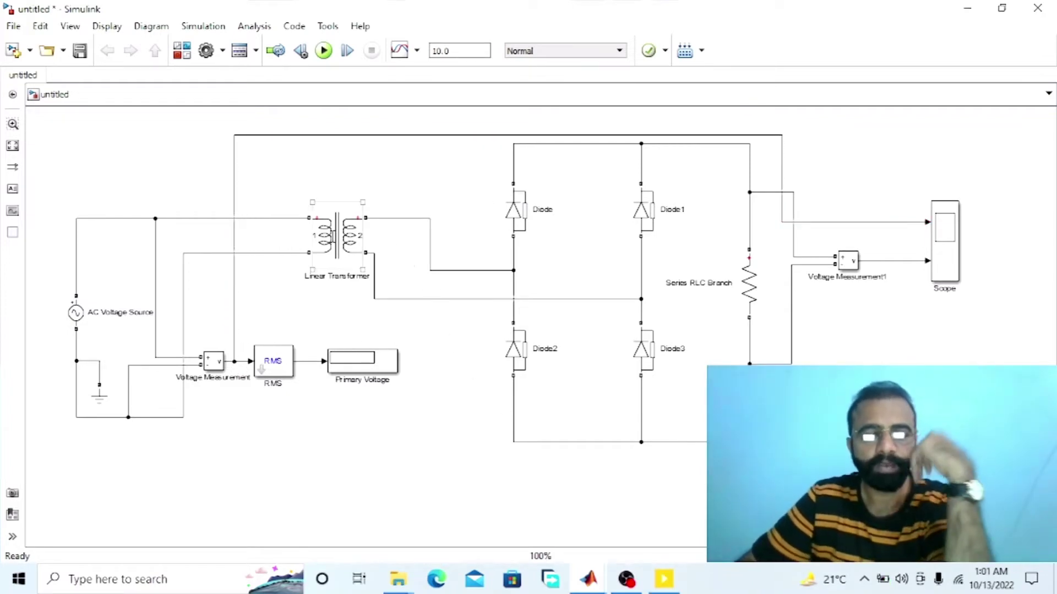
{"action": "double_click", "coordinate": [333, 237]}
{"action": "triple_click", "coordinate": [424, 199]}
{"action": "double_click", "coordinate": [424, 199]}
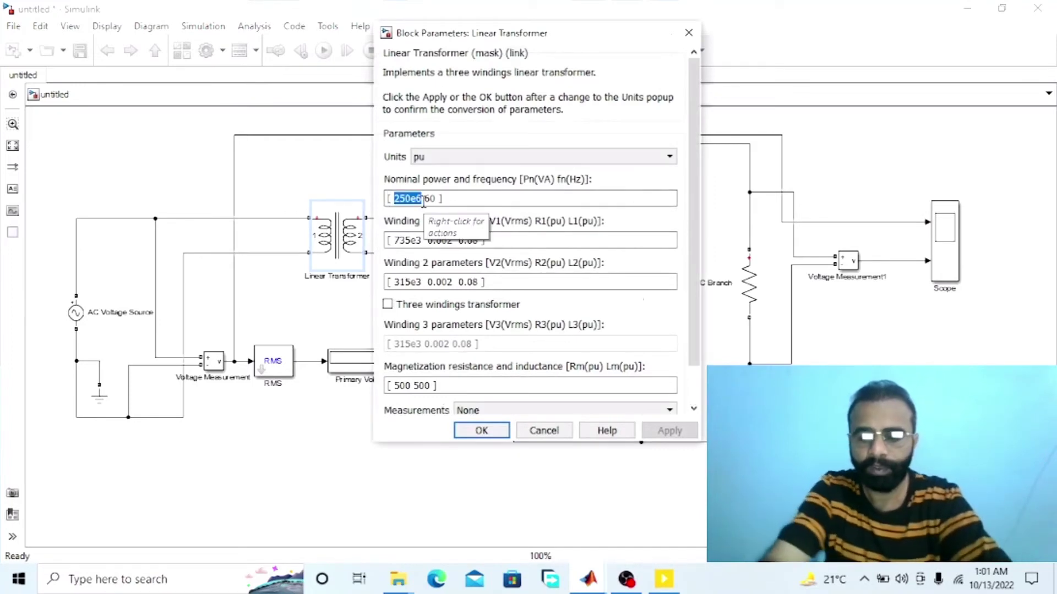
{"action": "type", "text": "5e3"}
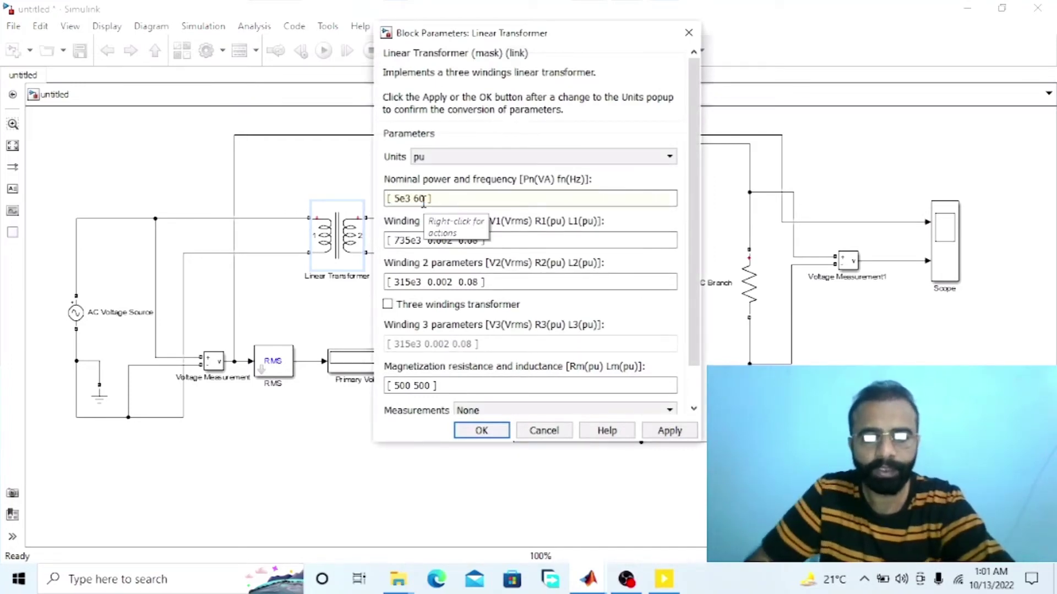
{"action": "left_click", "coordinate": [452, 234]}
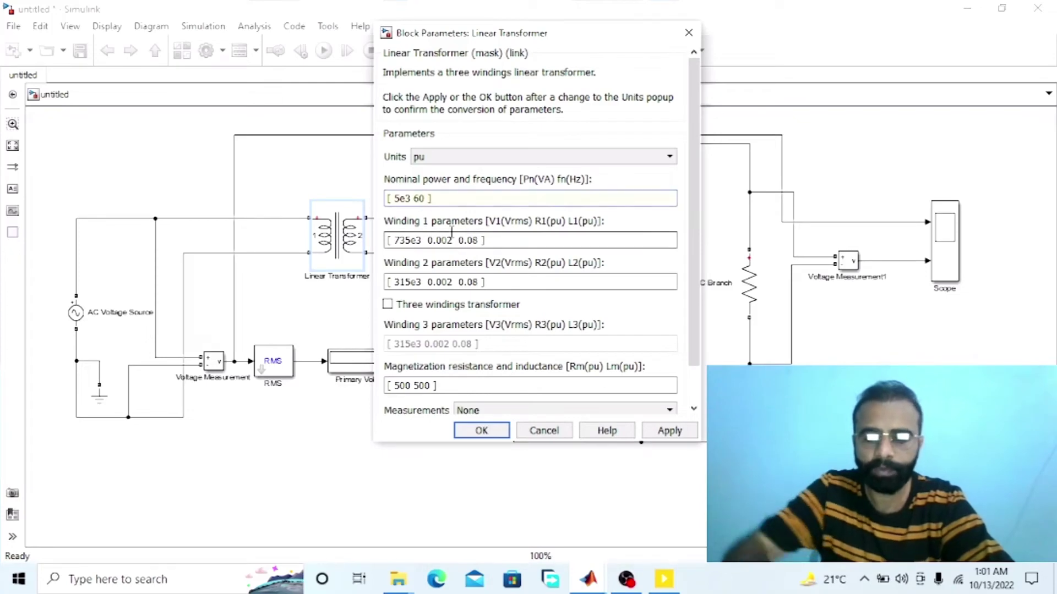
- Set the transformer's winding 1 voltage to 440 Vrms
{"action": "triple_click", "coordinate": [443, 240]}
{"action": "left_click", "coordinate": [421, 240]}
{"action": "key", "text": "BackSpace"}
{"action": "key", "text": "BackSpace"}
{"action": "key", "text": "BackSpace"}
{"action": "key", "text": "BackSpace"}
{"action": "key", "text": "BackSpace"}
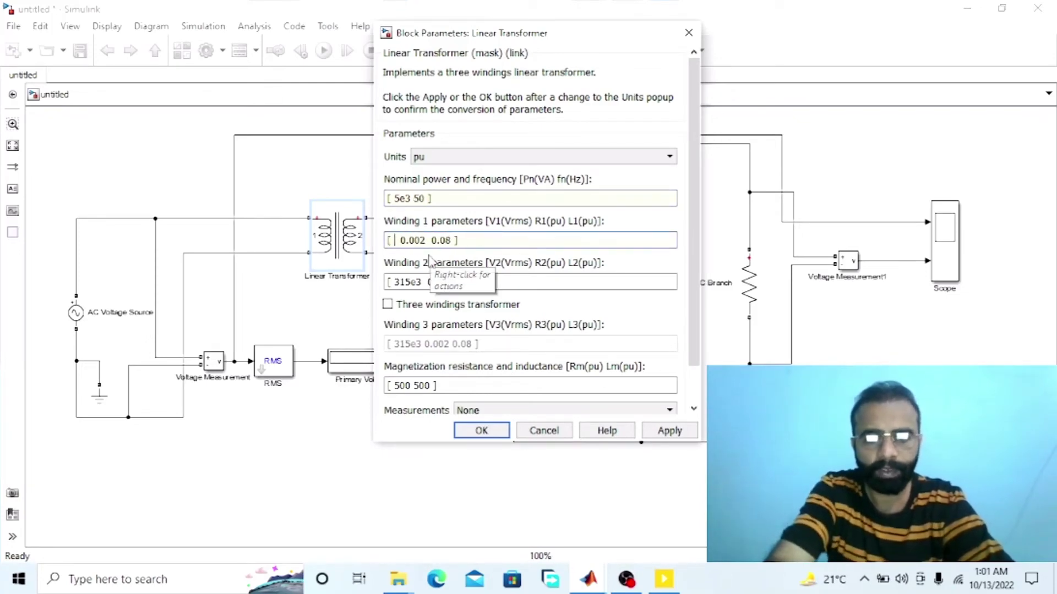
{"action": "type", "text": "440"}
- Set the transformer's winding 2 voltage to 220 Vrms and apply the transformer parameters
{"action": "triple_click", "coordinate": [414, 288]}
{"action": "left_click", "coordinate": [421, 284]}
{"action": "key", "text": "BackSpace"}
{"action": "key", "text": "BackSpace"}
{"action": "key", "text": "BackSpace"}
{"action": "key", "text": "BackSpace"}
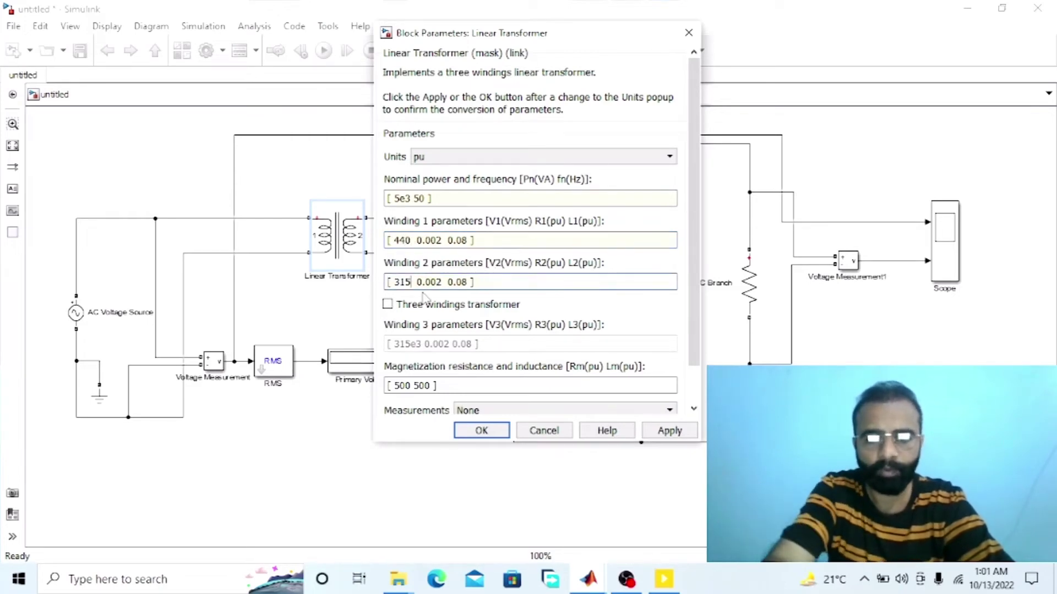
{"action": "key", "text": "BackSpace"}
{"action": "type", "text": "220"}
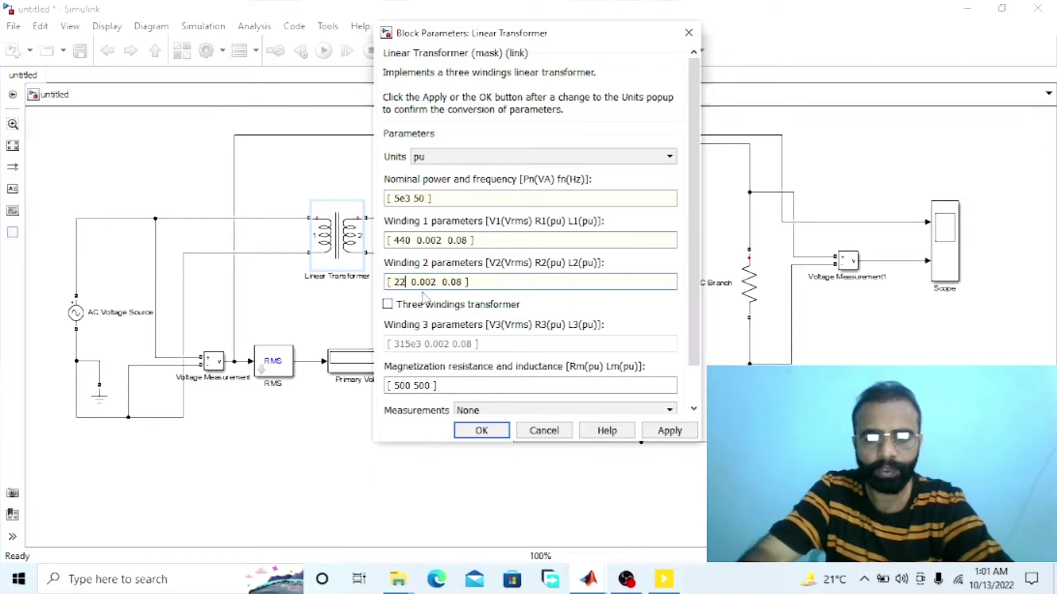
{"action": "left_click", "coordinate": [663, 435]}
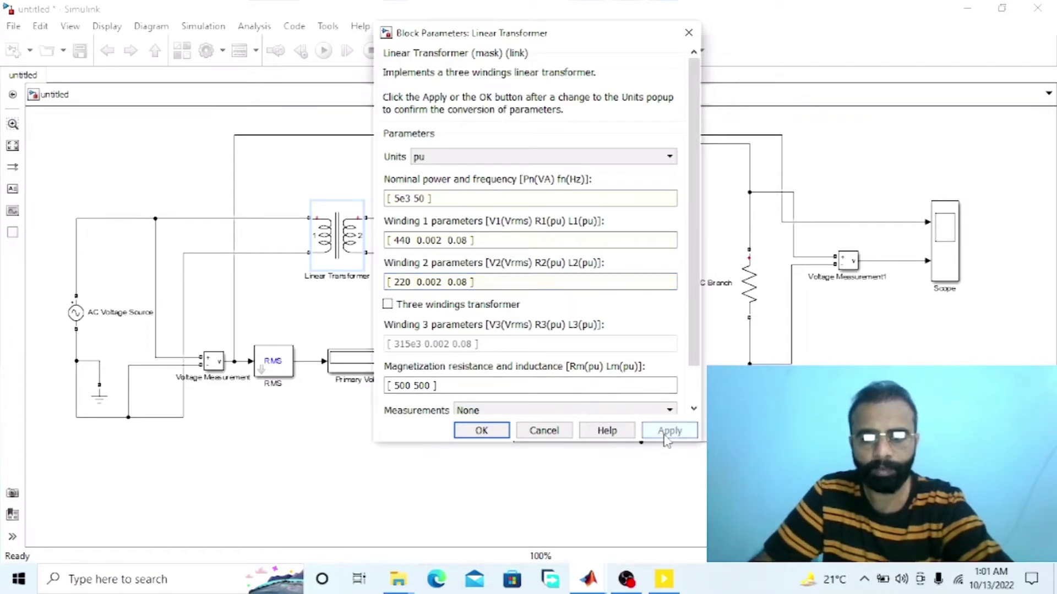
{"action": "left_click", "coordinate": [479, 431]}
- Set the AC Voltage Source to a peak amplitude of 440 V and a frequency of 50 Hz
{"action": "double_click", "coordinate": [83, 317]}
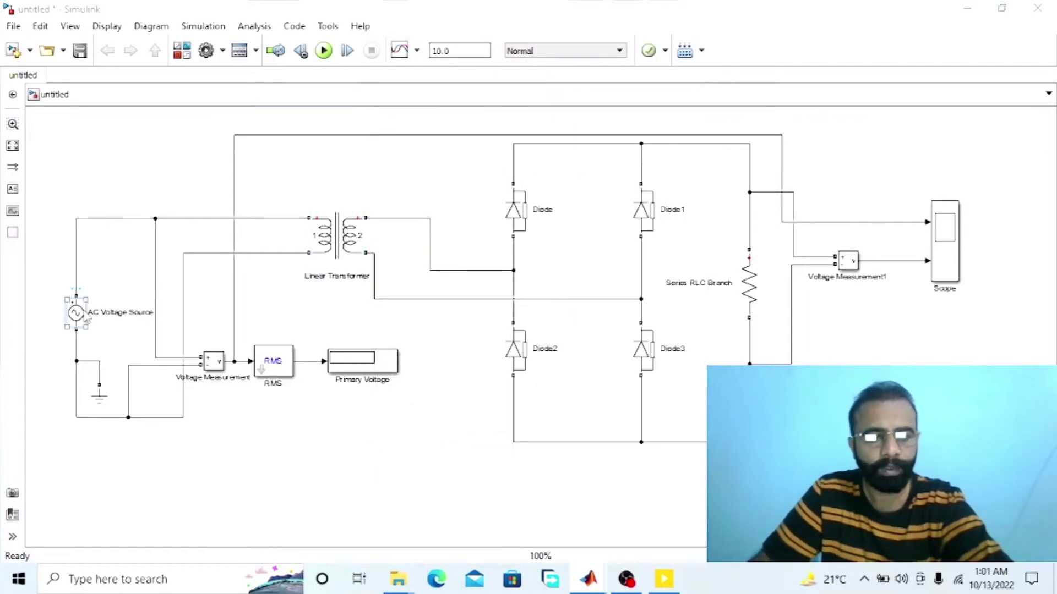
{"action": "type", "text": "44"}
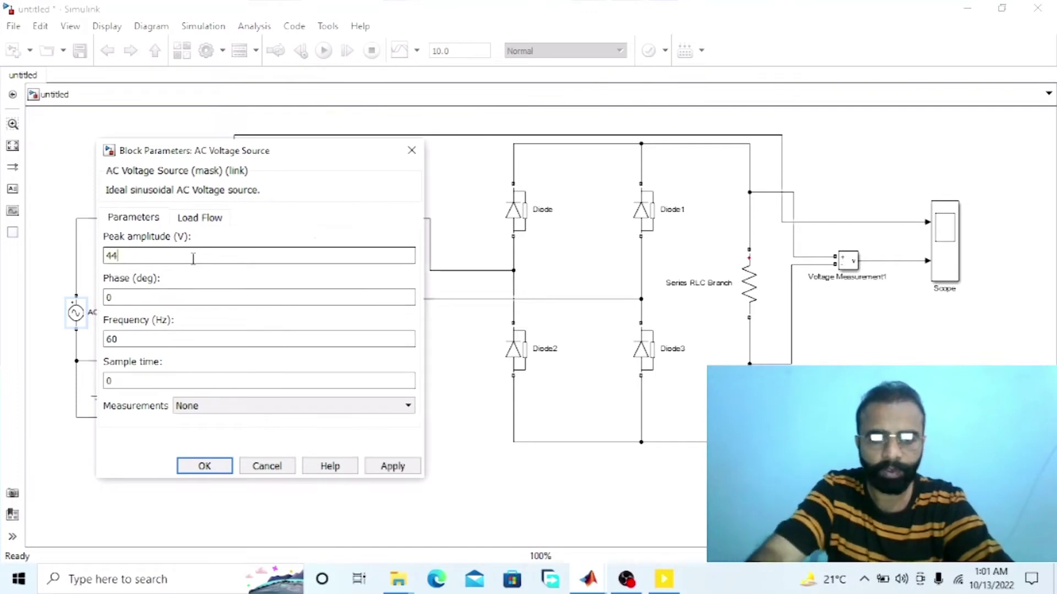
{"action": "type", "text": "0"}
{"action": "double_click", "coordinate": [175, 339]}
{"action": "type", "text": "50"}
{"action": "key", "text": "Return"}
- Set the RMS block's fundamental frequency to 50 Hz
{"action": "double_click", "coordinate": [274, 364]}
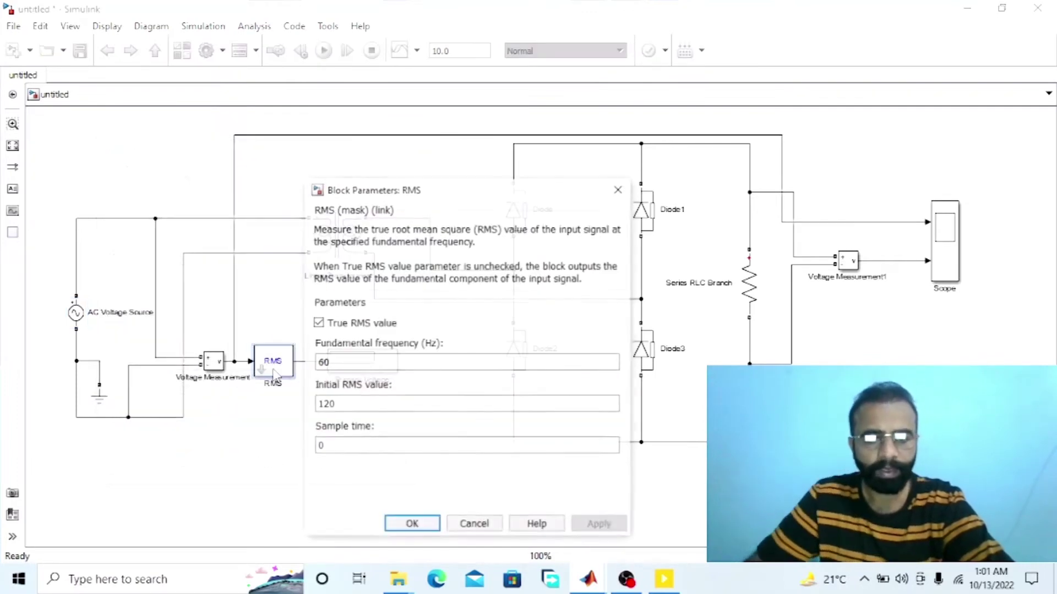
{"action": "double_click", "coordinate": [380, 357]}
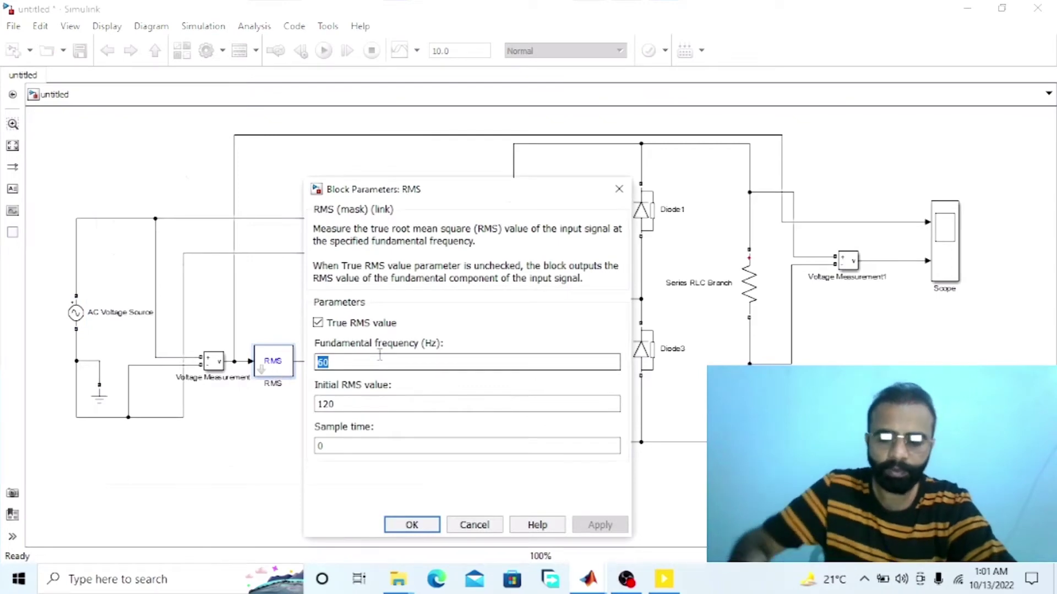
{"action": "type", "text": "50"}
{"action": "key", "text": "Return"}
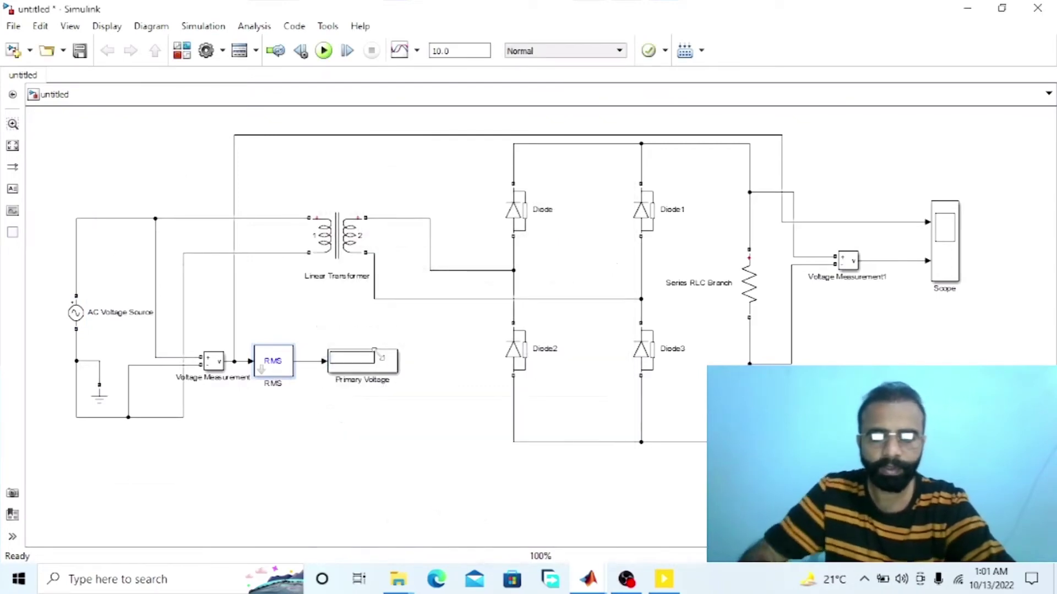
- Rename the bridge diodes clockwise from the upper-left one as D1, D2, D3 and D4
{"action": "left_click", "coordinate": [551, 208]}
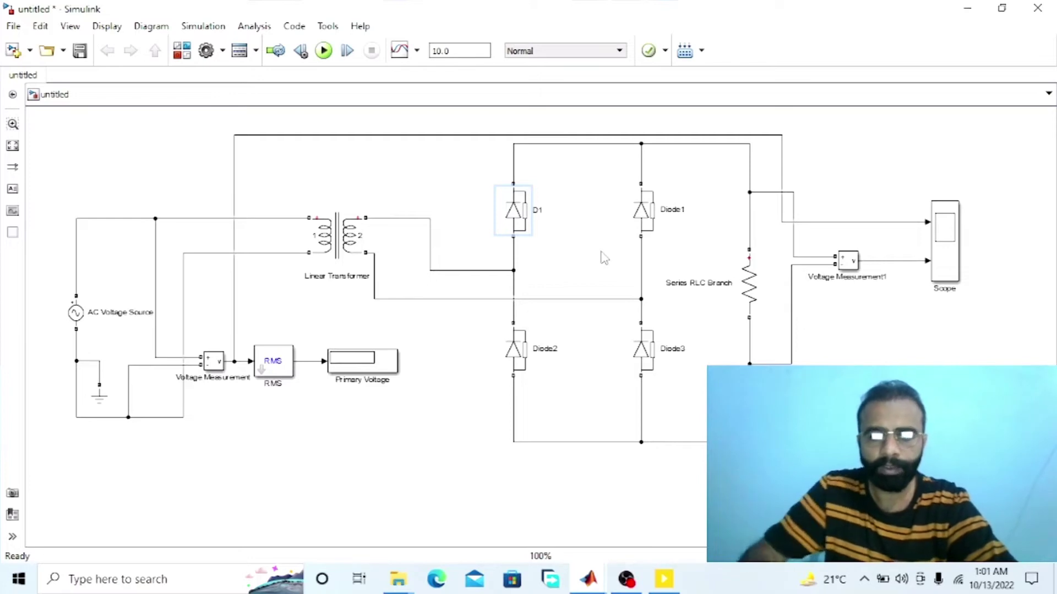
{"action": "left_click", "coordinate": [748, 265]}
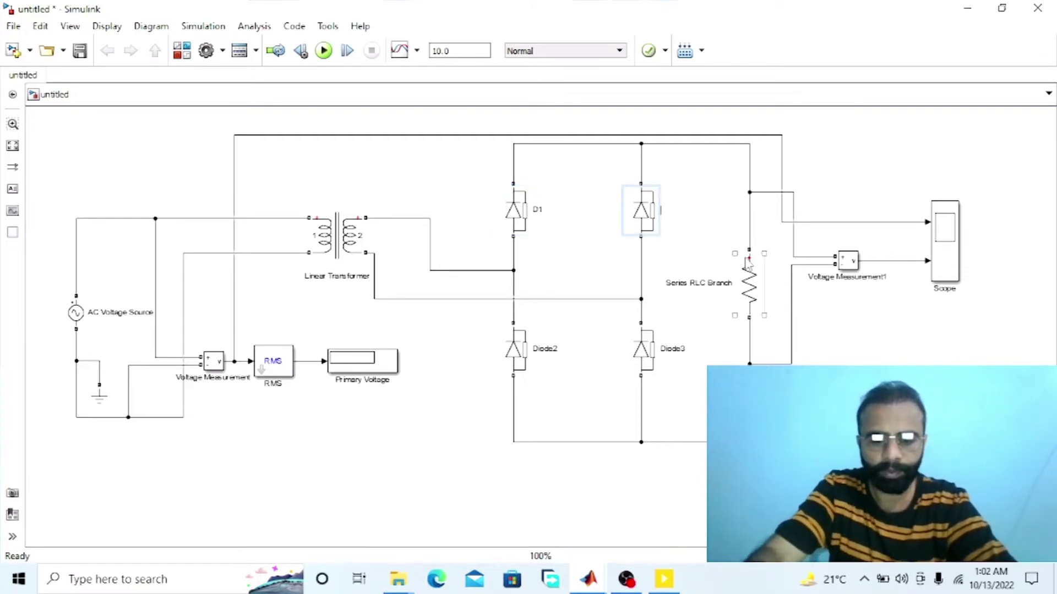
{"action": "left_click", "coordinate": [696, 352]}
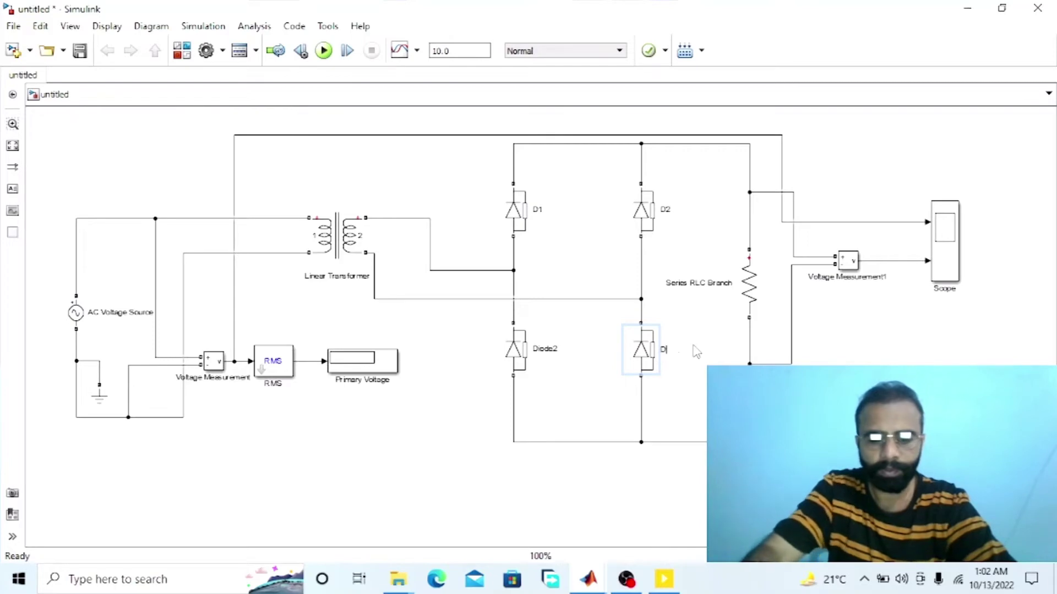
{"action": "left_click", "coordinate": [557, 351]}
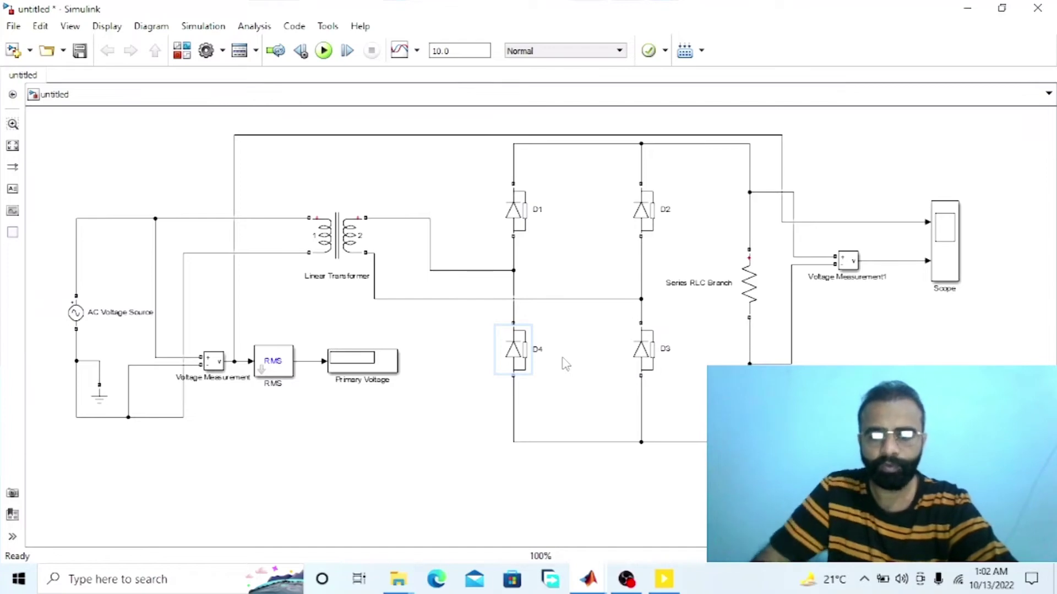
- Set the load resistor branch's resistance to 100 ohms
{"action": "left_click", "coordinate": [741, 299]}
{"action": "double_click", "coordinate": [750, 293]}
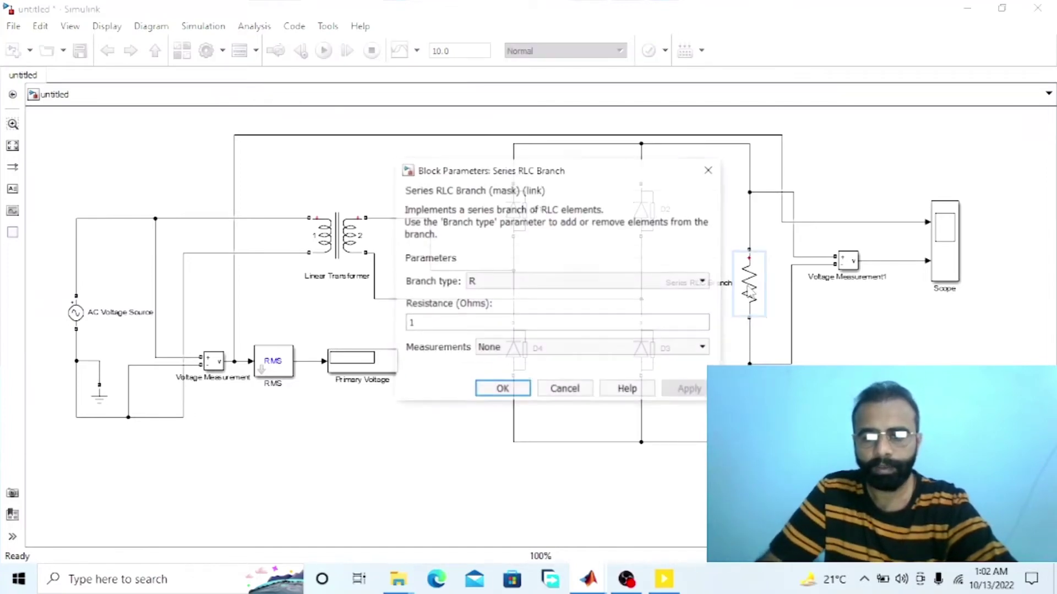
{"action": "double_click", "coordinate": [459, 320]}
{"action": "type", "text": "100"}
{"action": "left_click", "coordinate": [692, 392]}
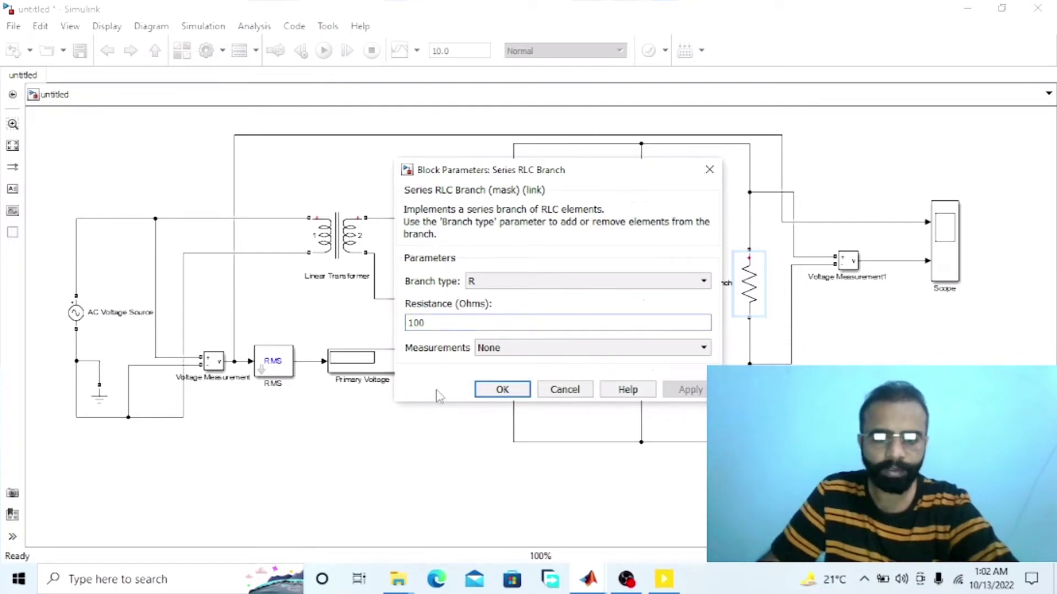
{"action": "left_click", "coordinate": [519, 393]}
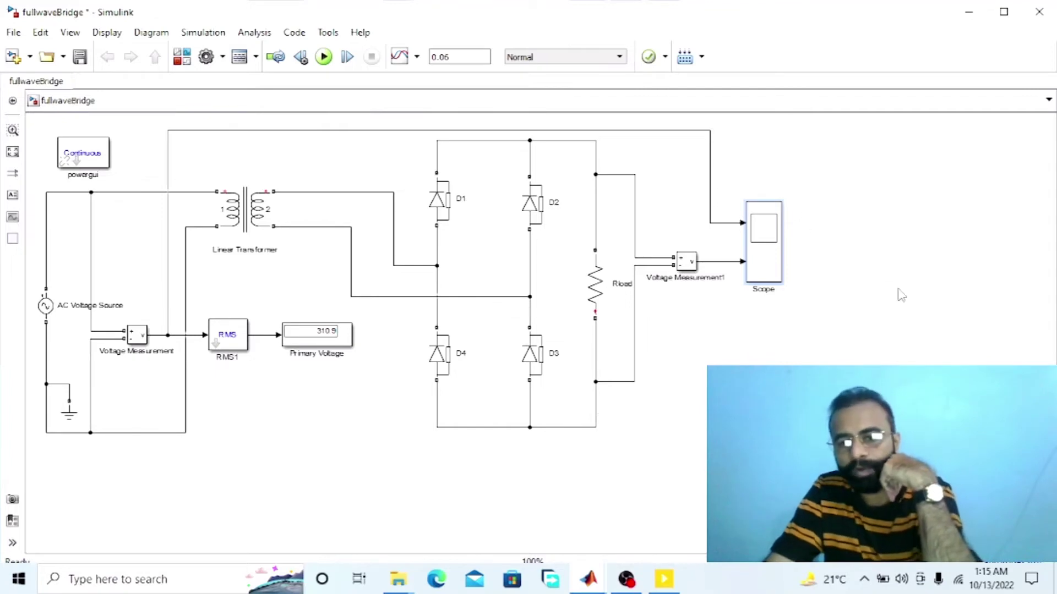
- Run the simulation of the fullwaveBridge model and open the Scope to view the primary and load voltage waveforms
{"action": "left_click", "coordinate": [324, 57]}
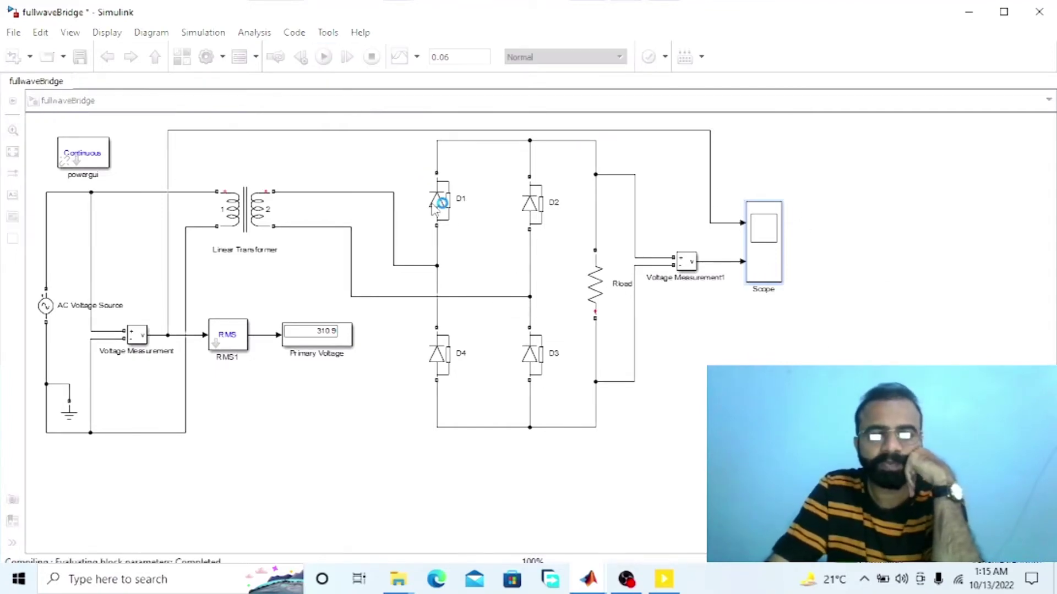
{"action": "left_click", "coordinate": [764, 251]}
{"action": "double_click", "coordinate": [764, 251]}
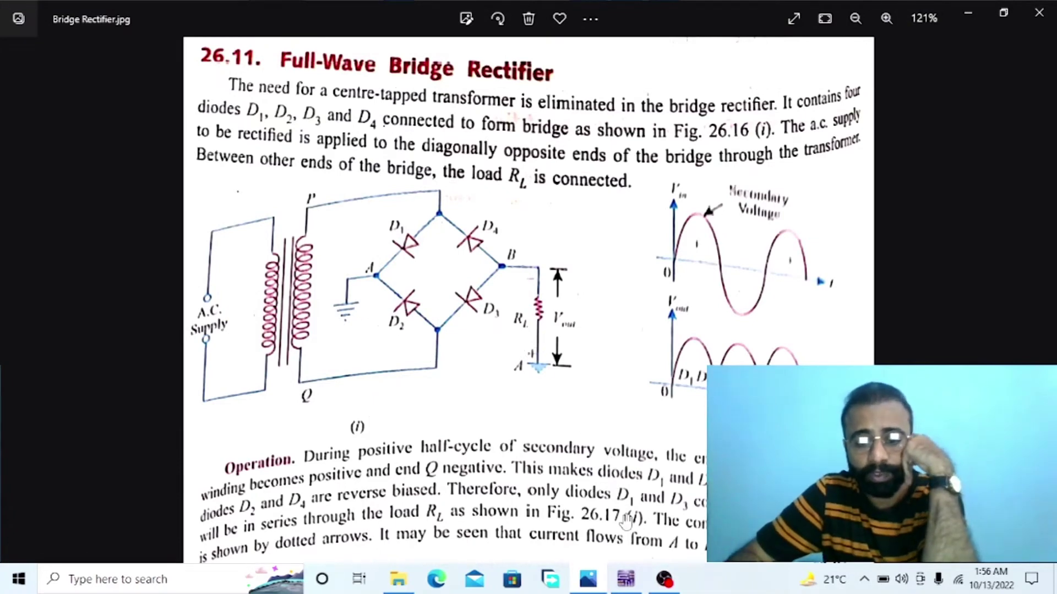
- Switch to the Multisim design and place an AC_POWER source from the POWER_SOURCES family in the upper-left area of the sheet
{"action": "left_click", "coordinate": [616, 582]}
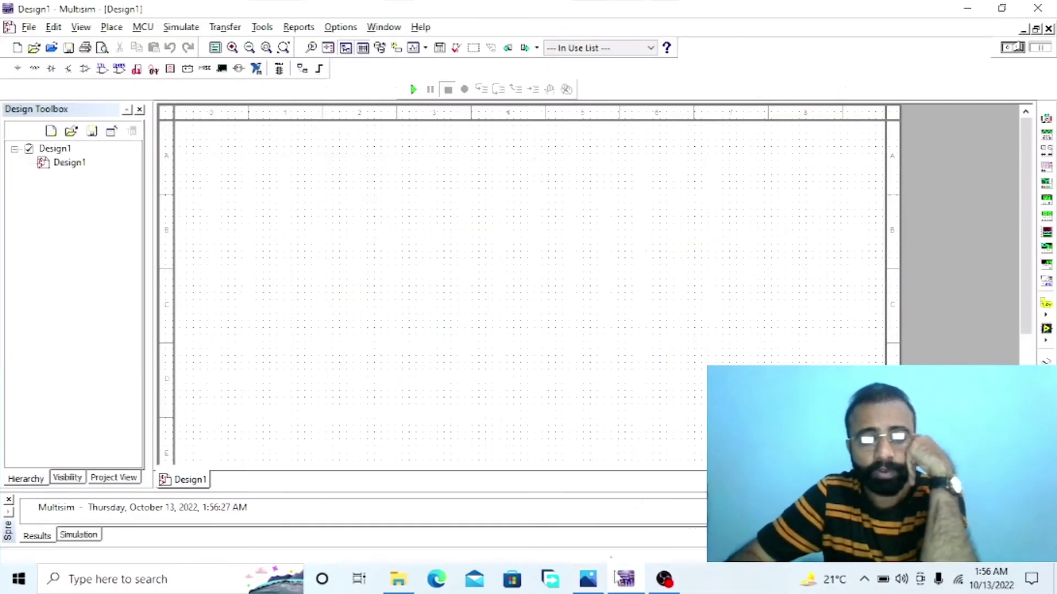
{"action": "left_click", "coordinate": [18, 70]}
{"action": "left_click", "coordinate": [200, 130]}
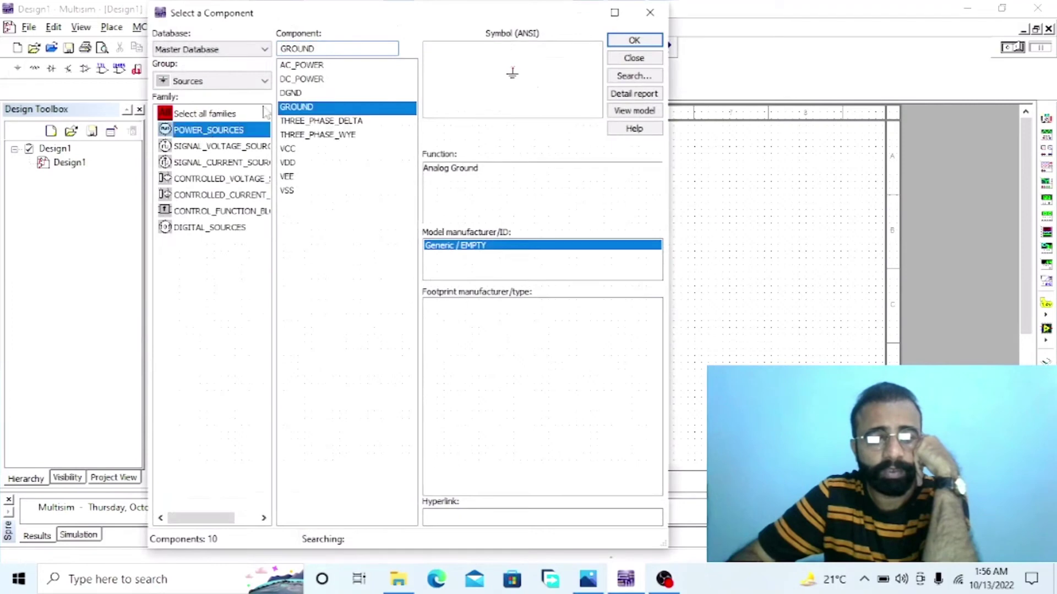
{"action": "key", "text": "Up"}
{"action": "key", "text": "Up"}
{"action": "key", "text": "Up"}
{"action": "left_click", "coordinate": [633, 41]}
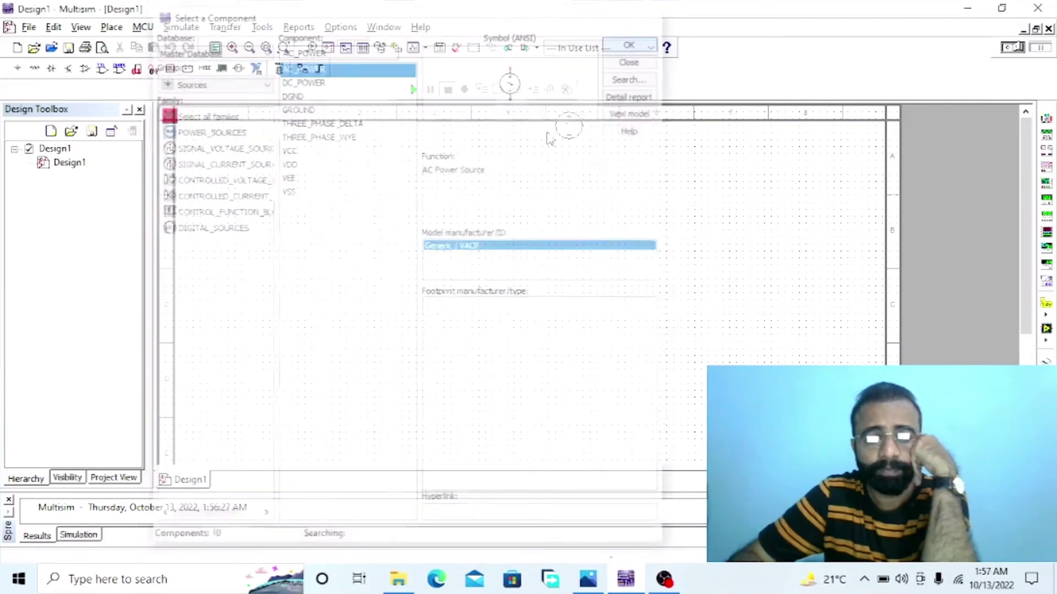
{"action": "left_click", "coordinate": [343, 235]}
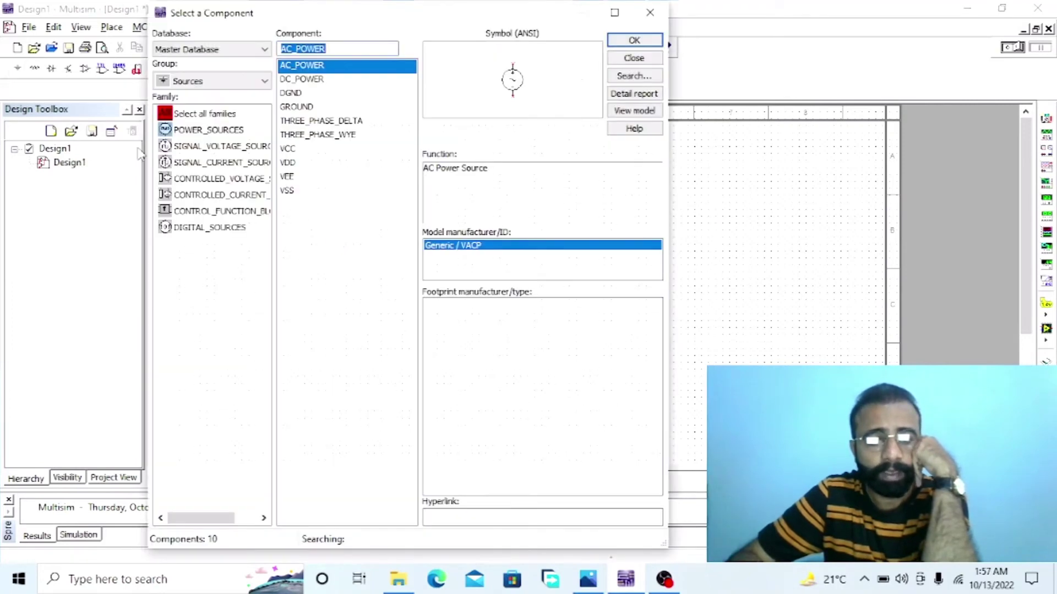
- Place a GROUND component below the AC source
{"action": "left_click", "coordinate": [322, 108]}
{"action": "left_click", "coordinate": [633, 41]}
{"action": "left_click", "coordinate": [319, 260]}
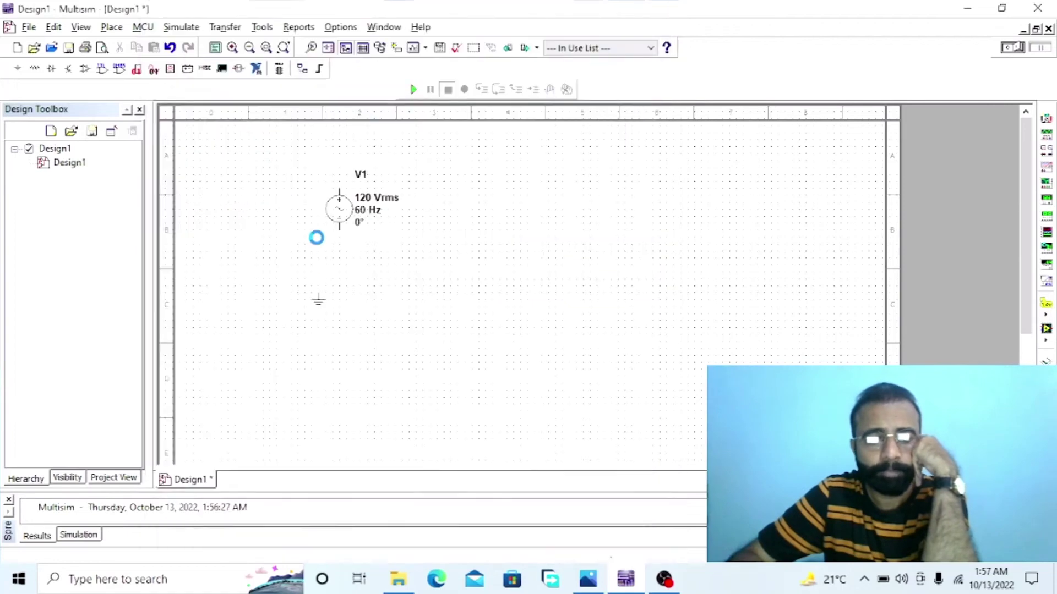
- Place a TS_POWER_10_TO_1 transformer to the right of the AC source, and shift the source farther left
{"action": "left_click", "coordinate": [220, 81]}
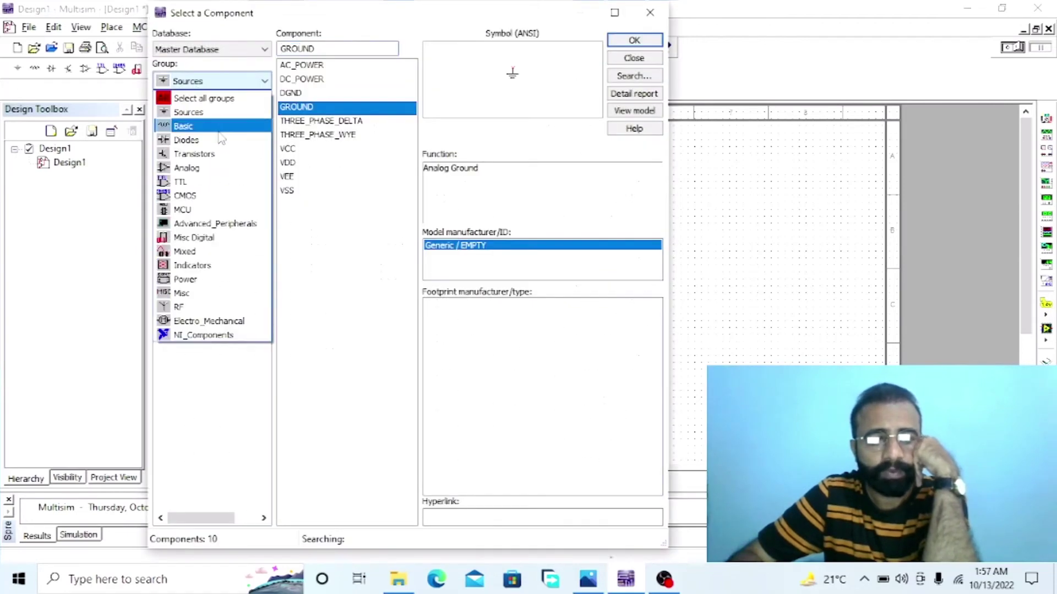
{"action": "left_click", "coordinate": [221, 129]}
{"action": "left_click", "coordinate": [210, 197]}
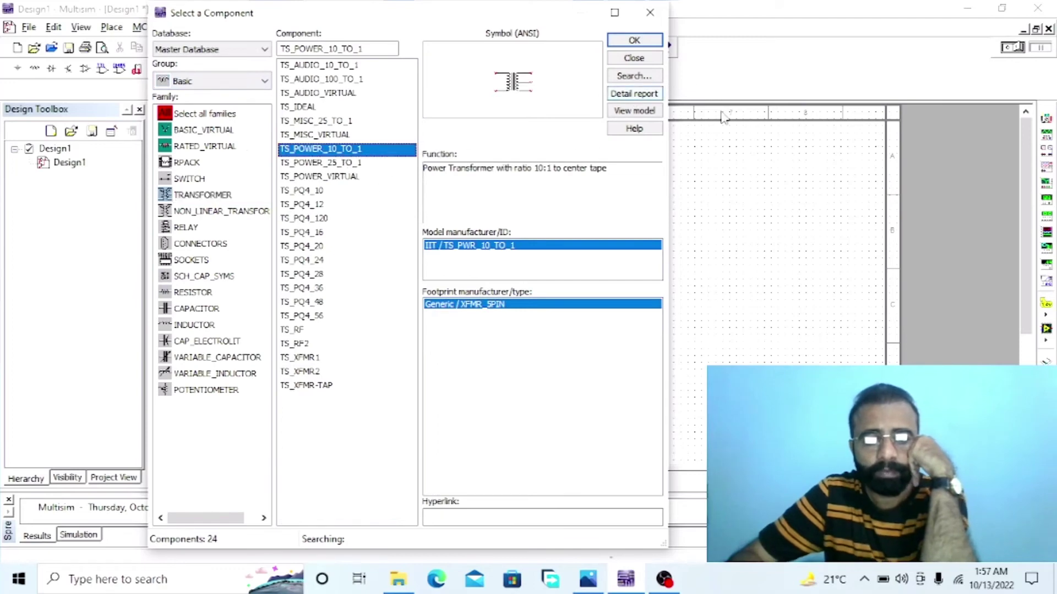
{"action": "left_click", "coordinate": [642, 42]}
{"action": "left_click", "coordinate": [445, 210]}
{"action": "left_click", "coordinate": [639, 58]}
{"action": "left_click_drag", "start_coordinate": [339, 212], "coordinate": [263, 225]}
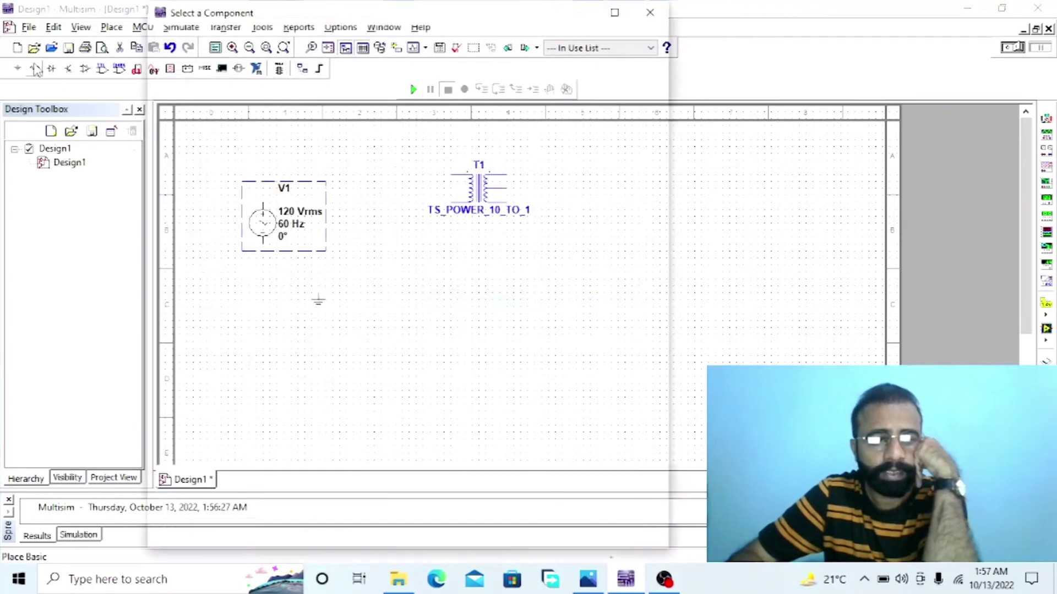
- Place a 332 Ω resistor to the right of the transformer
{"action": "left_click", "coordinate": [35, 68]}
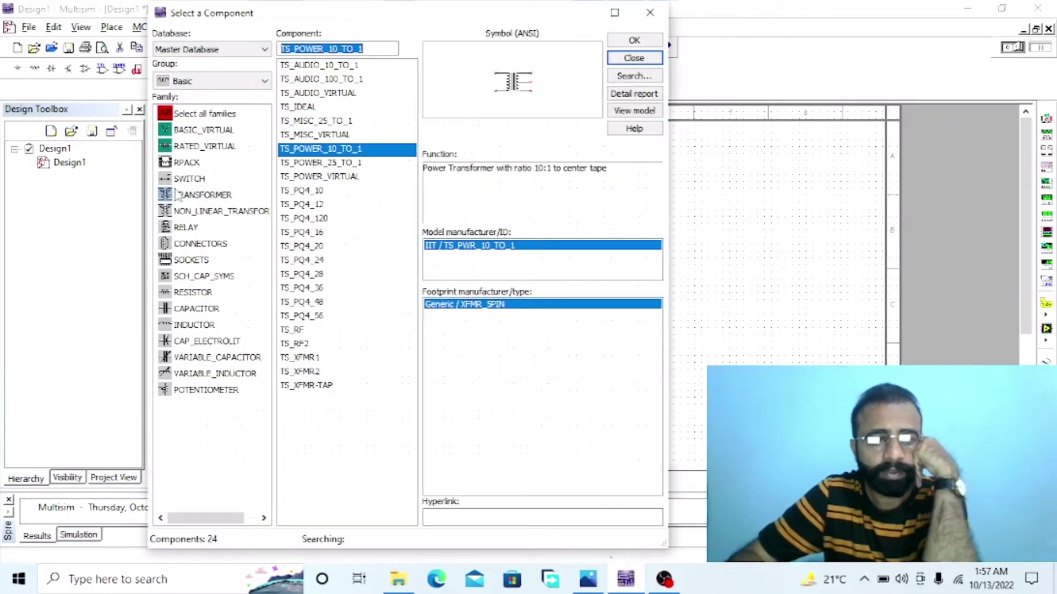
{"action": "left_click", "coordinate": [199, 292]}
{"action": "left_click", "coordinate": [630, 40]}
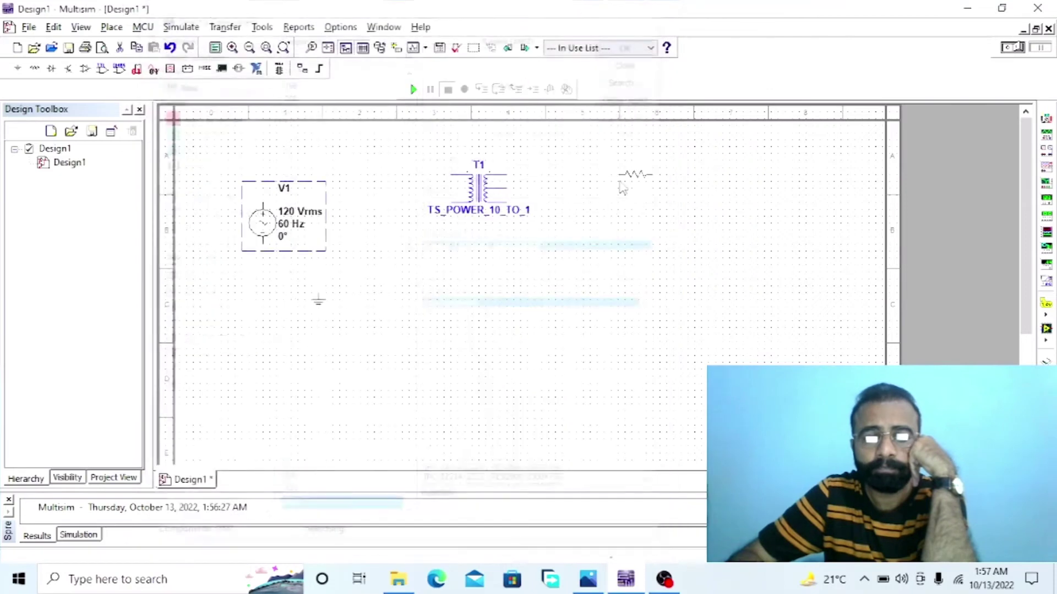
{"action": "left_click", "coordinate": [600, 206]}
{"action": "left_click", "coordinate": [634, 57]}
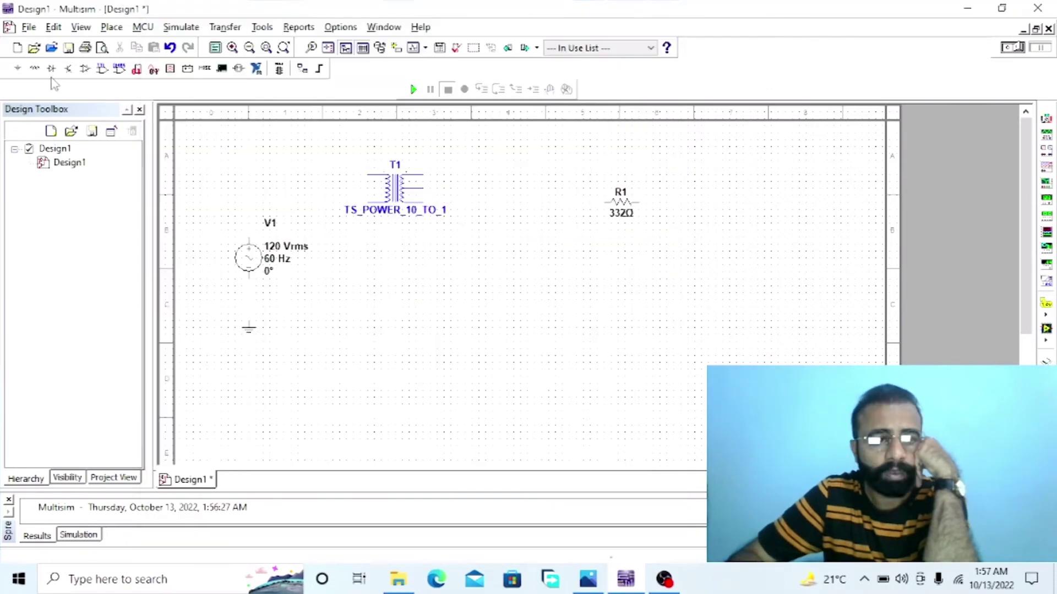
- Place a 1B4B42 full-wave bridge from the FWB diode family between the transformer and the resistor
{"action": "left_click", "coordinate": [51, 68]}
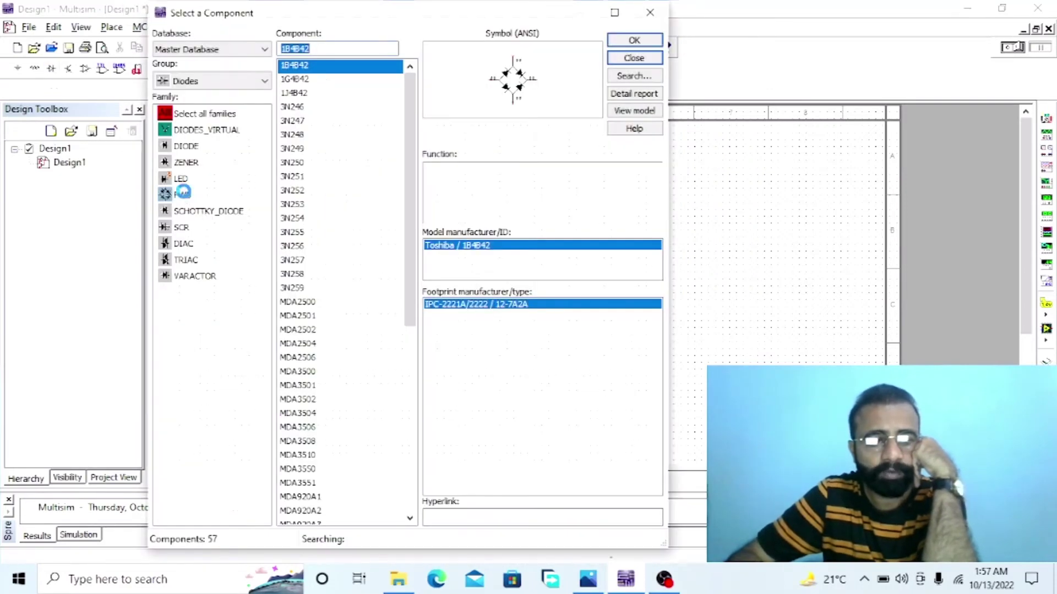
{"action": "left_click", "coordinate": [183, 195]}
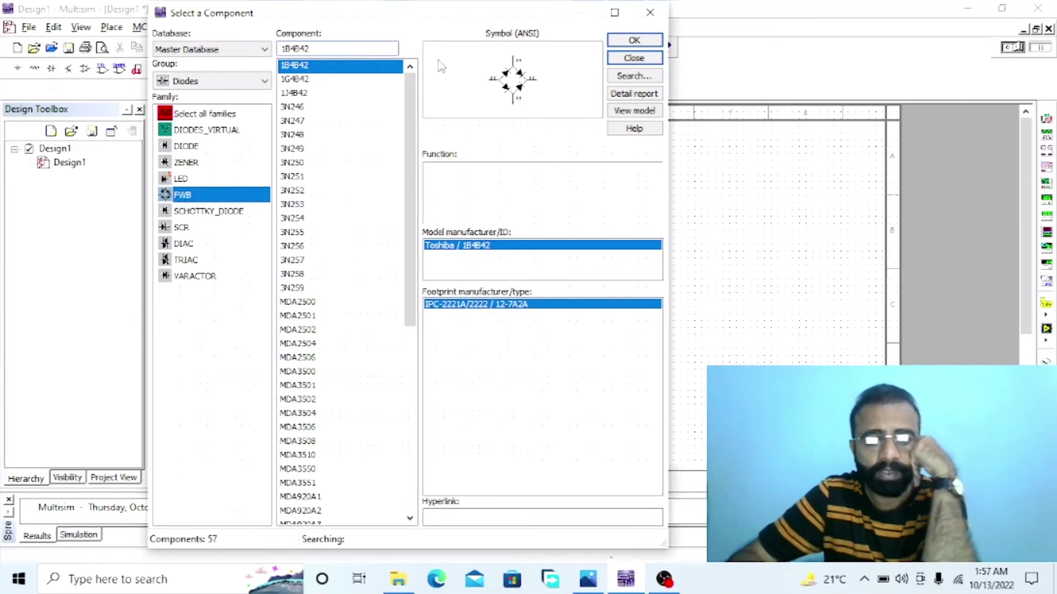
{"action": "left_click", "coordinate": [633, 41]}
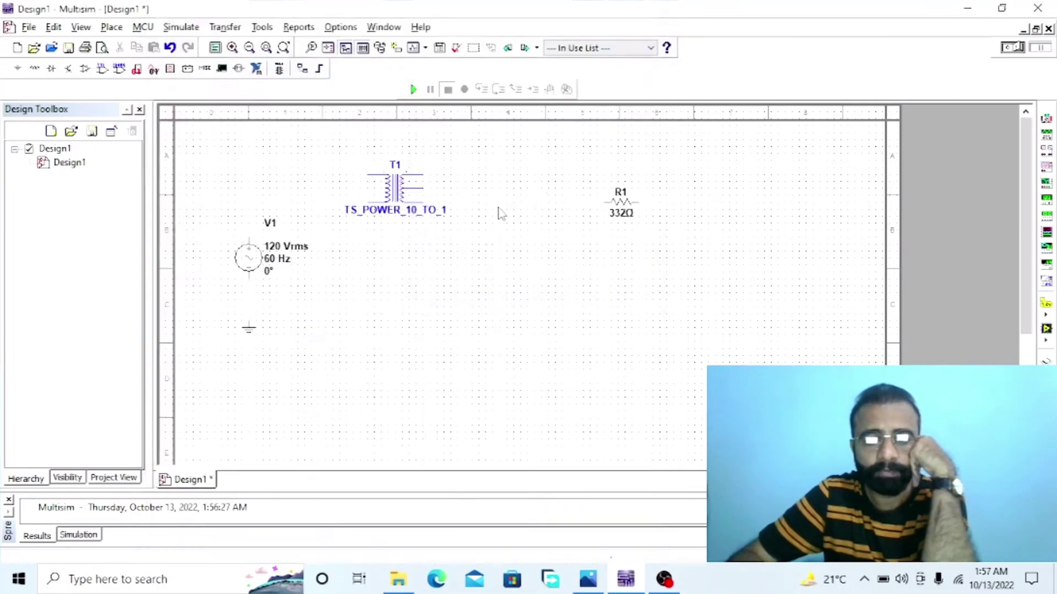
{"action": "left_click", "coordinate": [504, 236]}
- Rearrange the transformer and the AC source so the transformer sits slightly above and to the right of the source
{"action": "left_click", "coordinate": [389, 195]}
{"action": "left_click_drag", "start_coordinate": [413, 200], "coordinate": [433, 233]}
{"action": "left_click", "coordinate": [267, 270]}
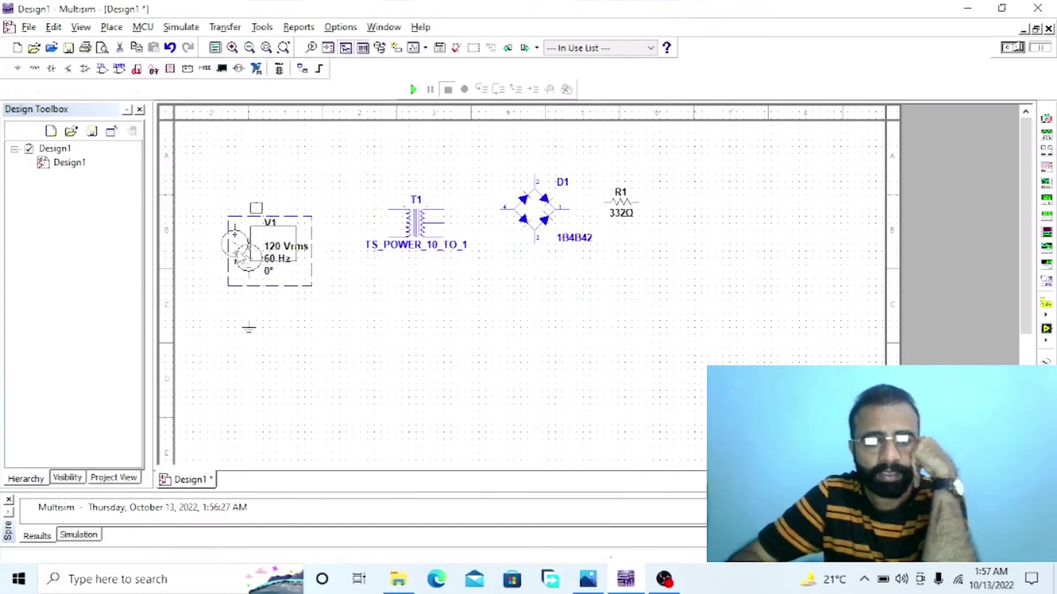
{"action": "left_click_drag", "start_coordinate": [267, 270], "coordinate": [253, 256]}
{"action": "left_click", "coordinate": [407, 227]}
{"action": "left_click_drag", "start_coordinate": [407, 226], "coordinate": [393, 198]}
{"action": "left_click", "coordinate": [478, 329]}
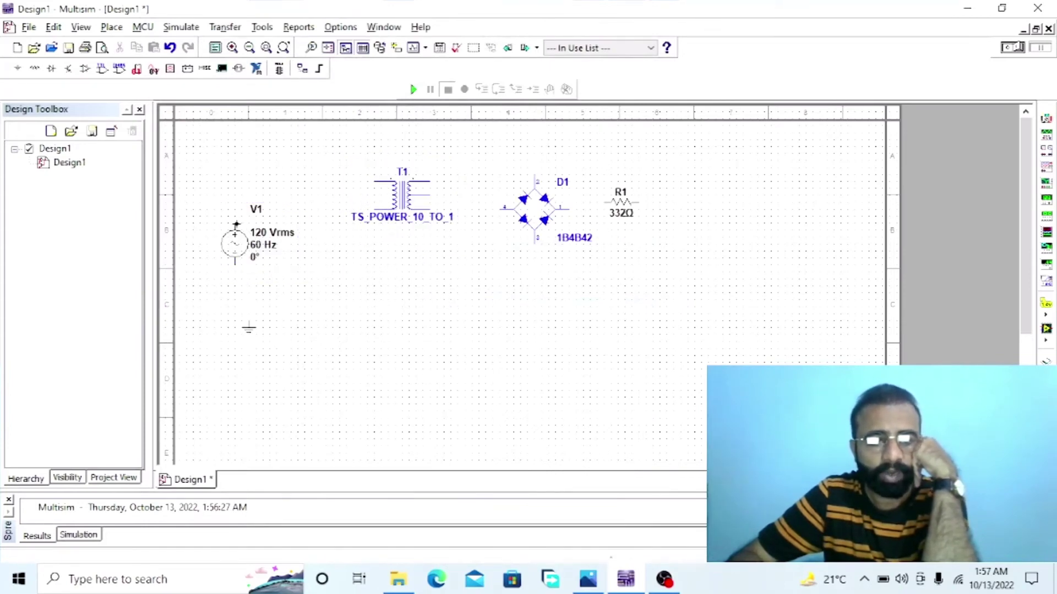
- Wire the AC source across the transformer's primary winding, raising the transformer slightly, and connect the ground to the return wire
{"action": "left_click", "coordinate": [237, 210]}
{"action": "left_click", "coordinate": [376, 182]}
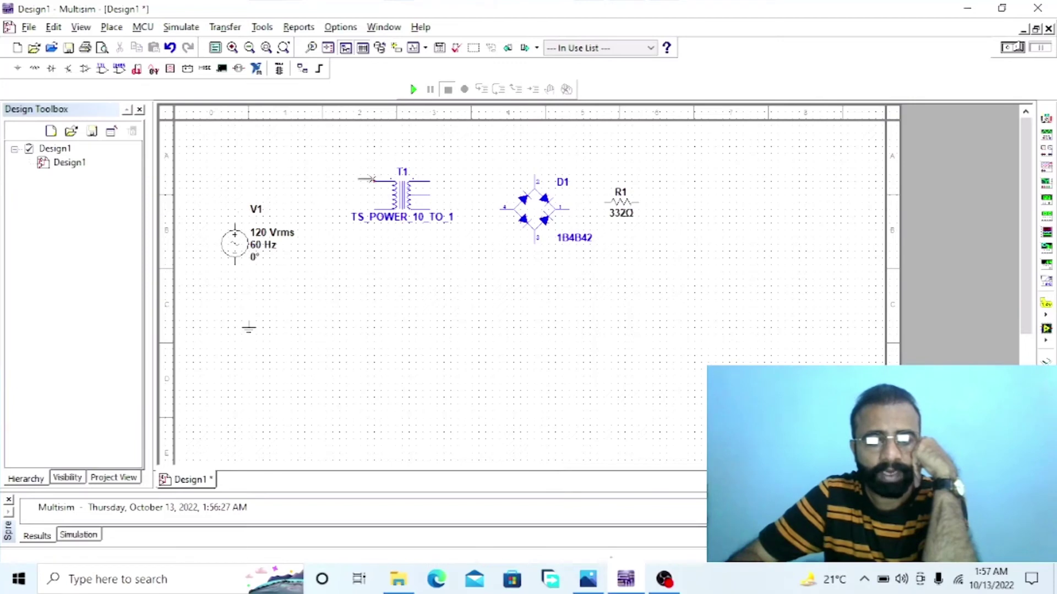
{"action": "left_click", "coordinate": [410, 203]}
{"action": "left_click_drag", "start_coordinate": [410, 202], "coordinate": [410, 188]}
{"action": "left_click", "coordinate": [384, 218]}
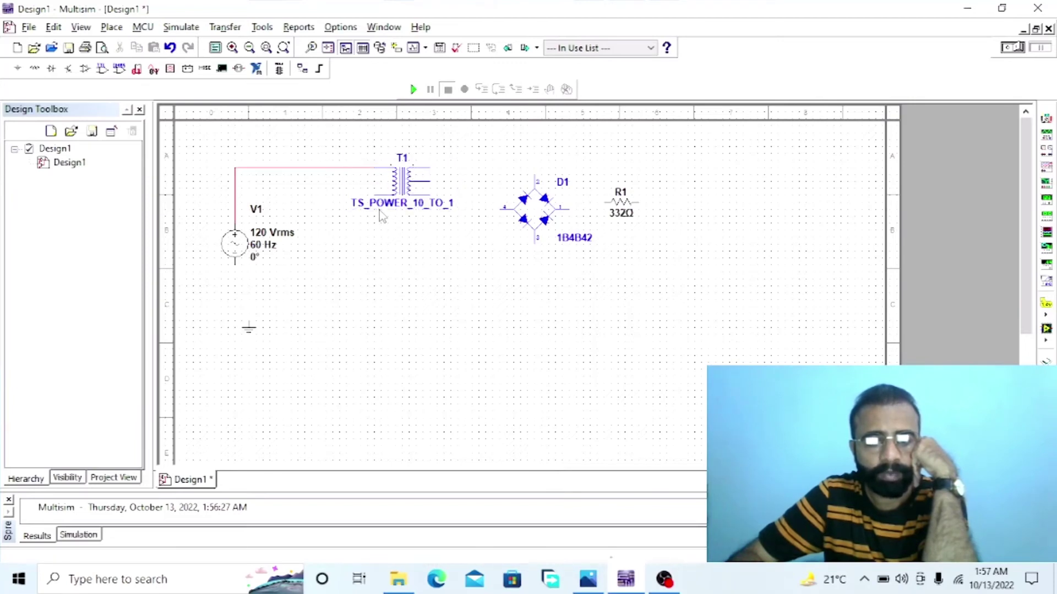
{"action": "left_click", "coordinate": [376, 193]}
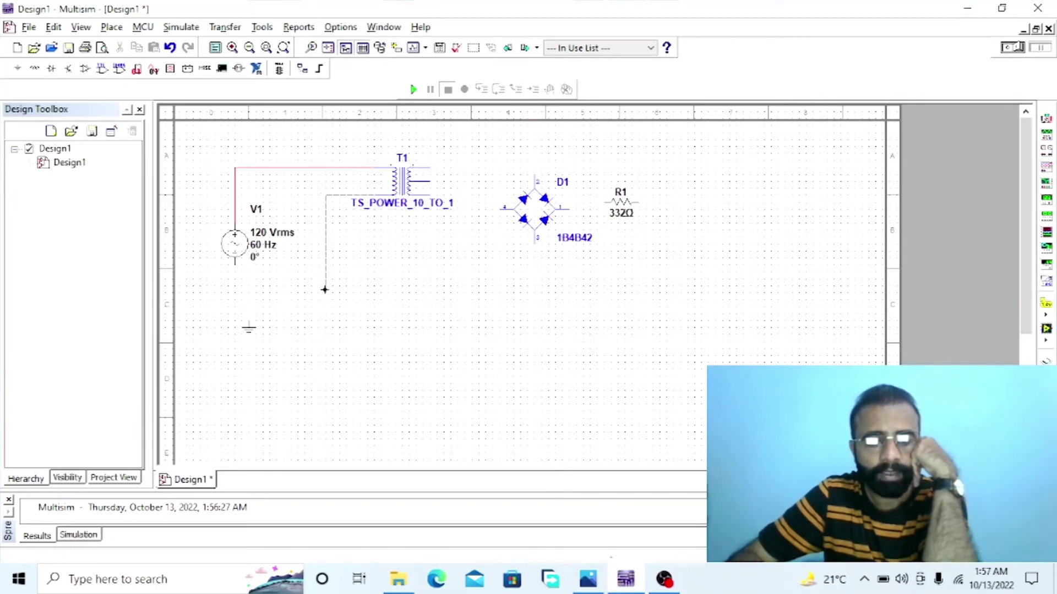
{"action": "left_click", "coordinate": [235, 263]}
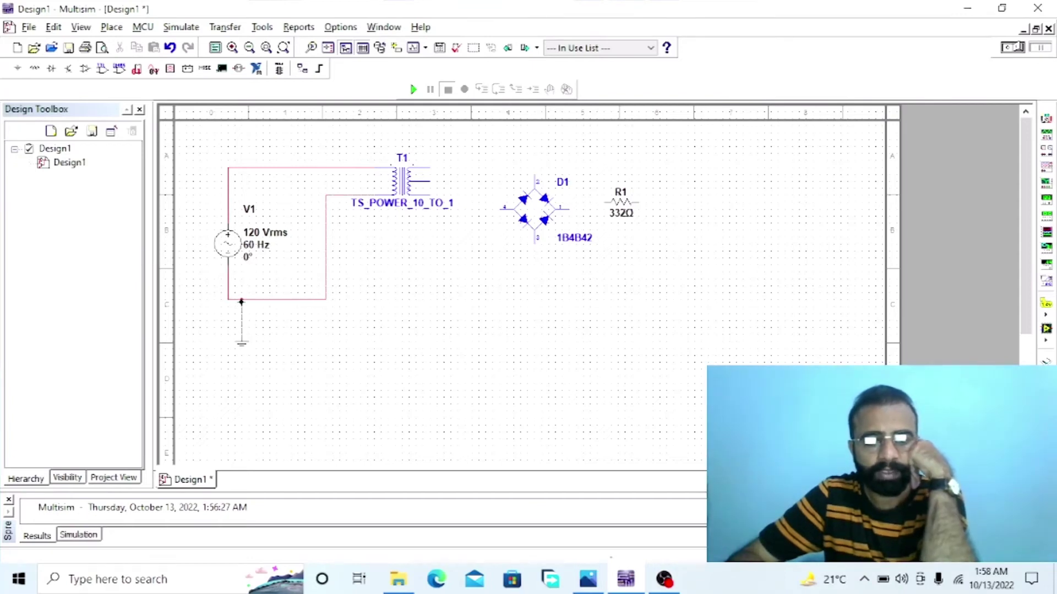
- Align the bridge with the transformer and wire its left terminal to the secondary's center tap, adding a copied ground to that connection
{"action": "left_click_drag", "start_coordinate": [544, 223], "coordinate": [530, 195]}
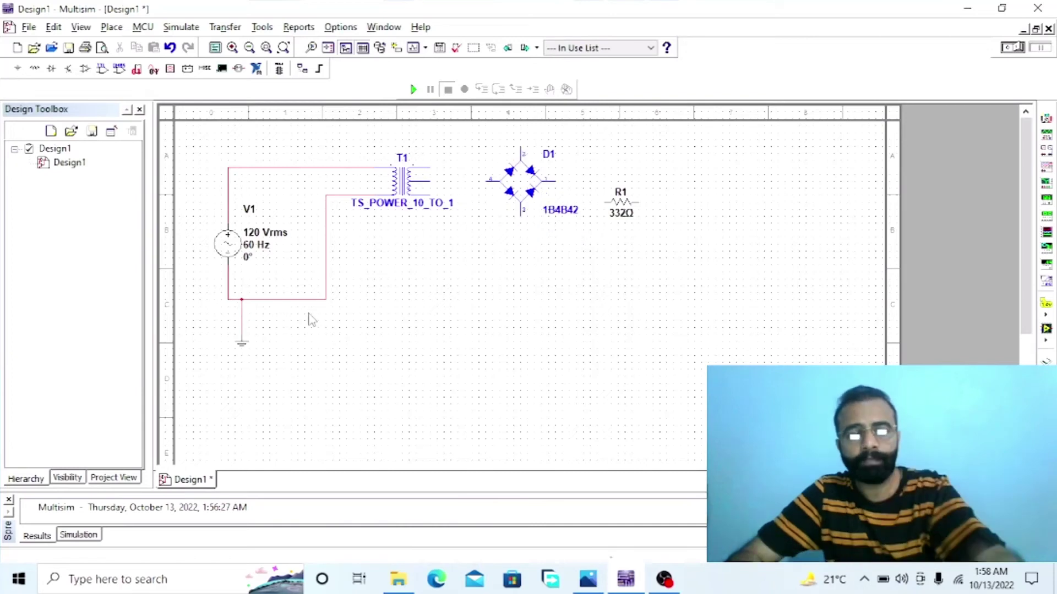
{"action": "left_click", "coordinate": [244, 350]}
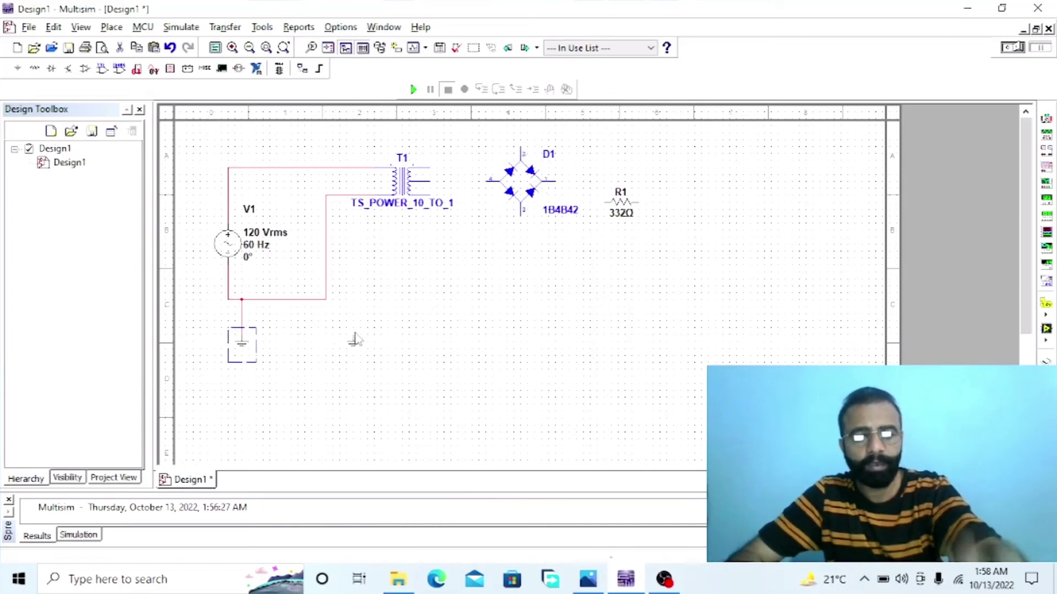
{"action": "left_click", "coordinate": [471, 199]}
{"action": "left_click_drag", "start_coordinate": [429, 181], "coordinate": [489, 182]}
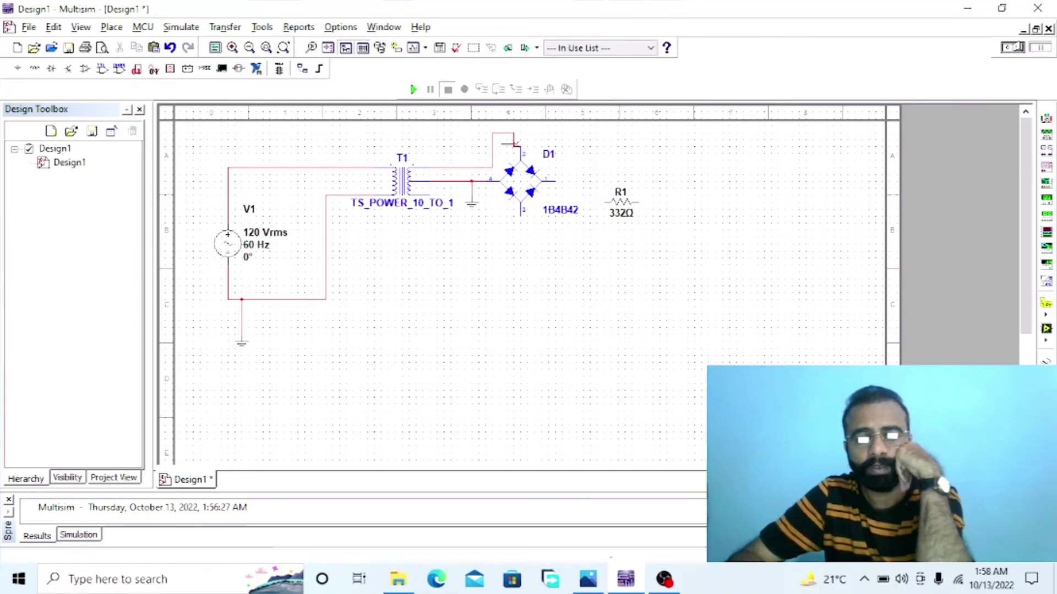
- Wire the outer ends of the transformer's secondary to the bridge's upper and lower terminals
{"action": "left_click", "coordinate": [519, 144]}
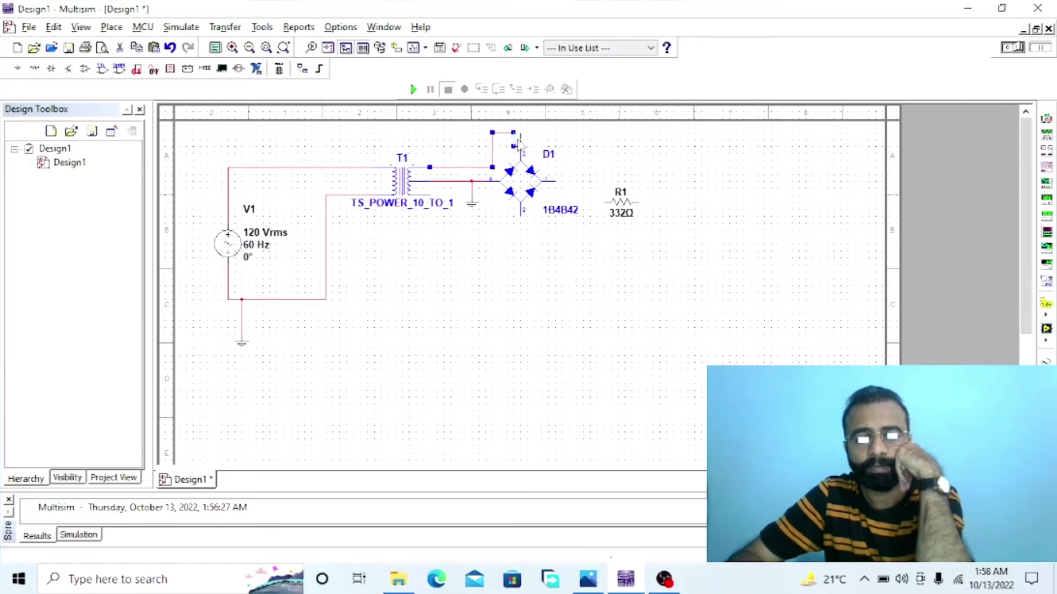
{"action": "left_click", "coordinate": [519, 218]}
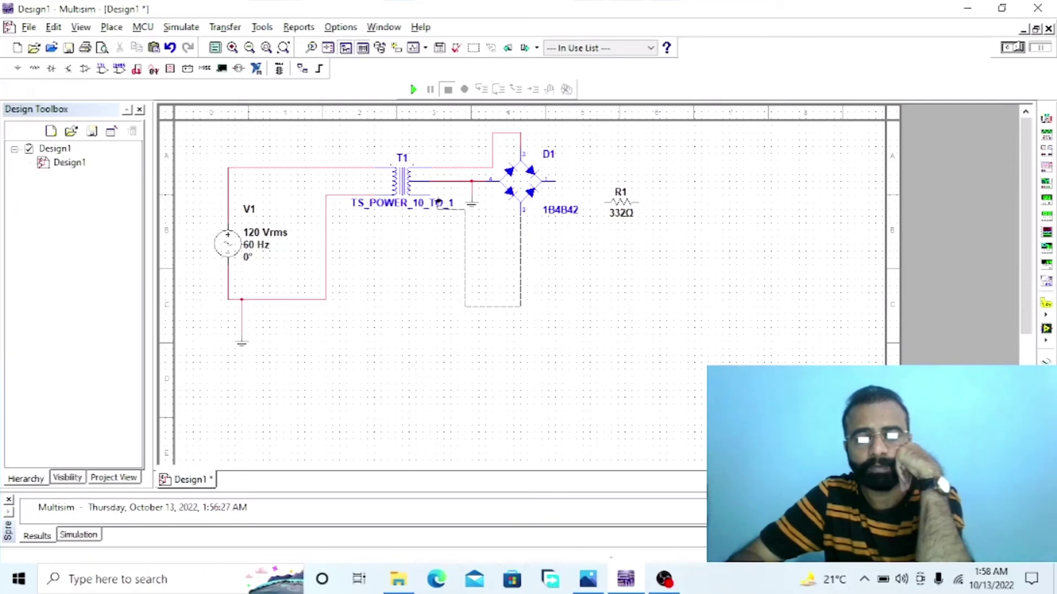
{"action": "left_click", "coordinate": [445, 208]}
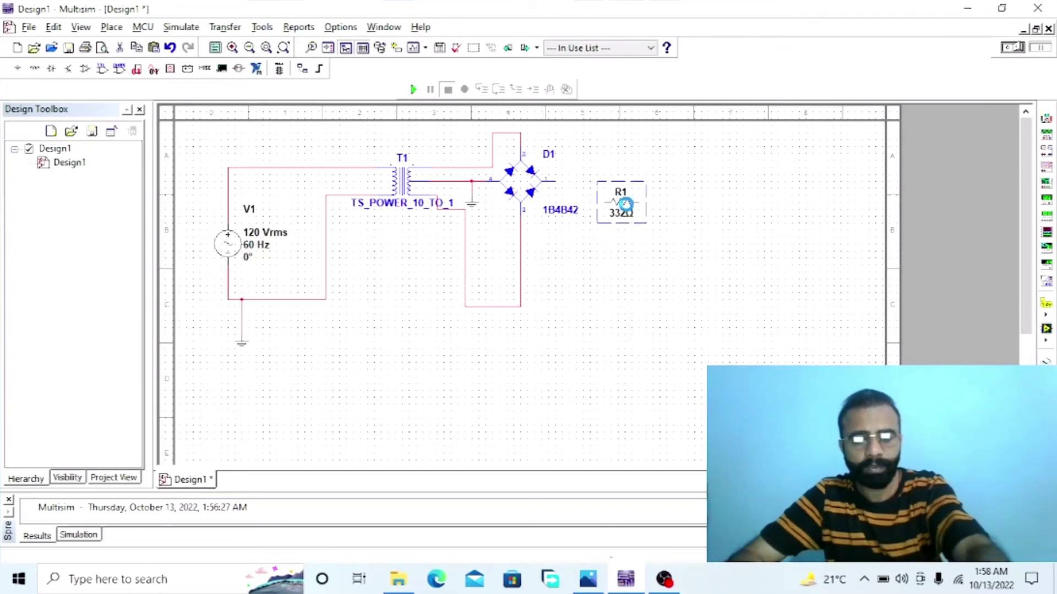
- Rotate the 332 Ω resistor to vertical, move it slightly down, and place a copied ground beneath it
{"action": "key", "text": "ctrl+r"}
{"action": "left_click_drag", "start_coordinate": [633, 217], "coordinate": [634, 237]}
{"action": "left_click", "coordinate": [639, 283]}
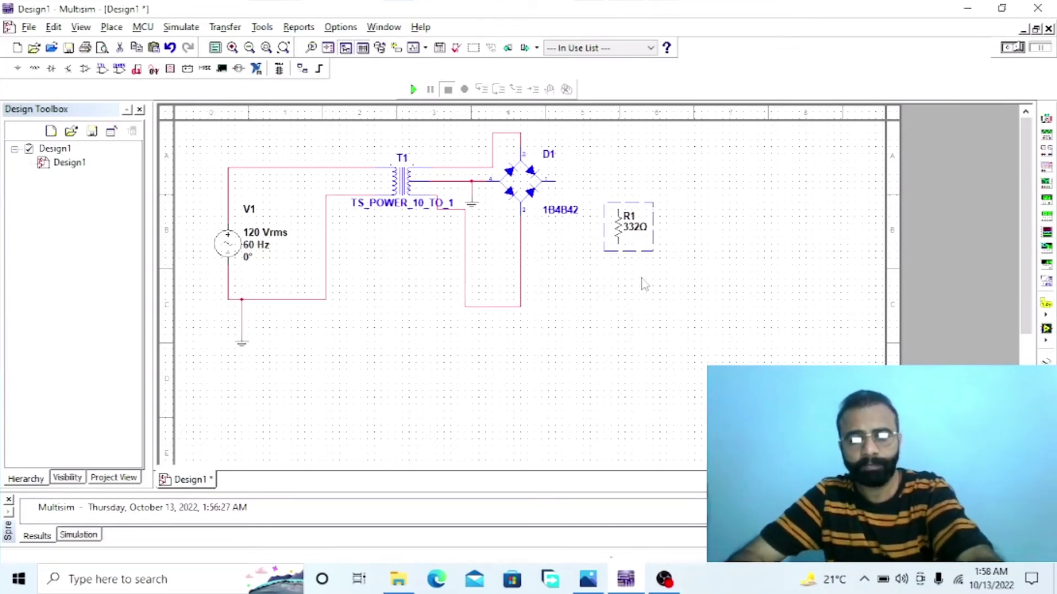
{"action": "left_click", "coordinate": [245, 351]}
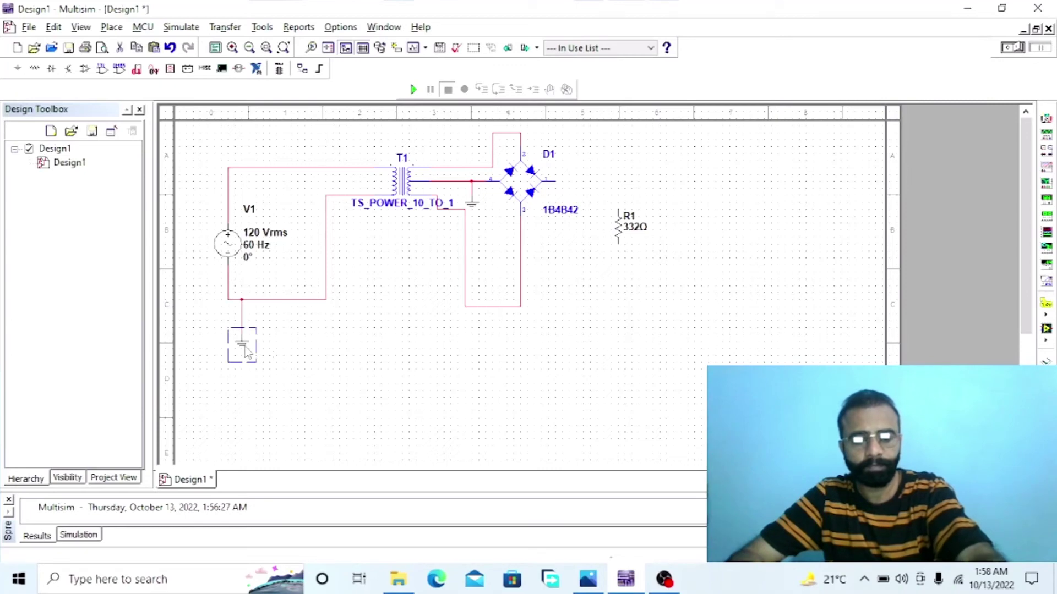
{"action": "left_click", "coordinate": [613, 285]}
{"action": "left_click", "coordinate": [615, 285]}
- Wire the load resistor between the bridge's right terminal and the ground beneath it
{"action": "left_click", "coordinate": [618, 211]}
{"action": "left_click", "coordinate": [555, 181]}
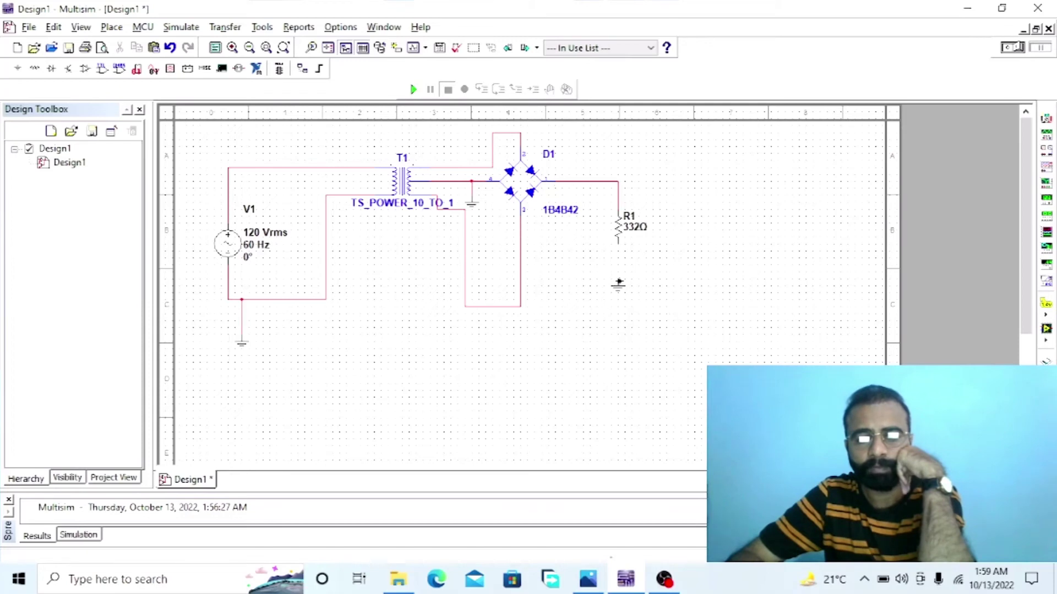
{"action": "left_click", "coordinate": [619, 243]}
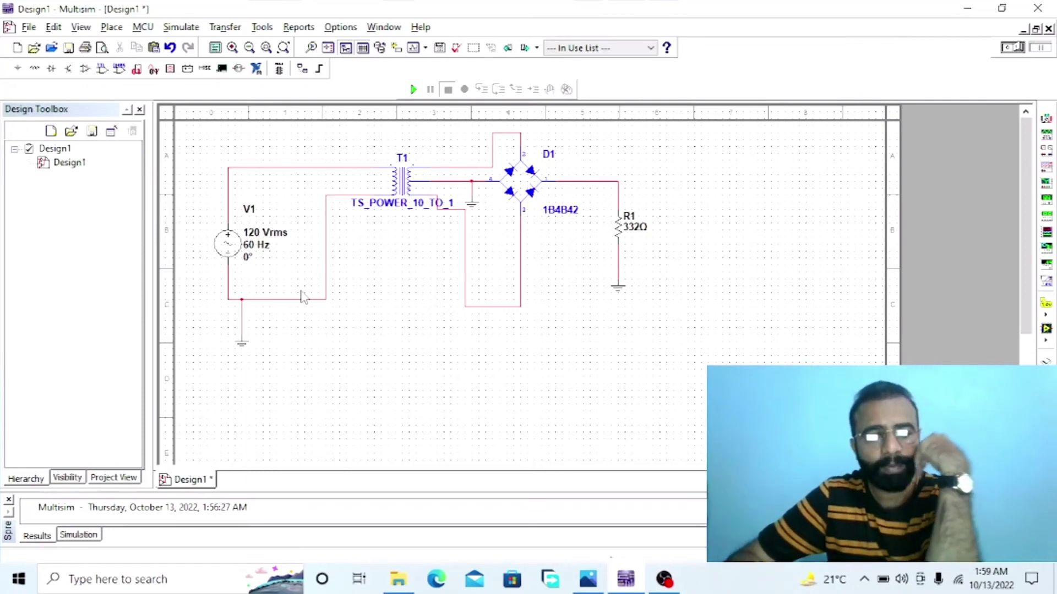
- Place a VOLTMETER_V indicator beside the AC source and wire it across the two primary supply lines
{"action": "left_click", "coordinate": [171, 70]}
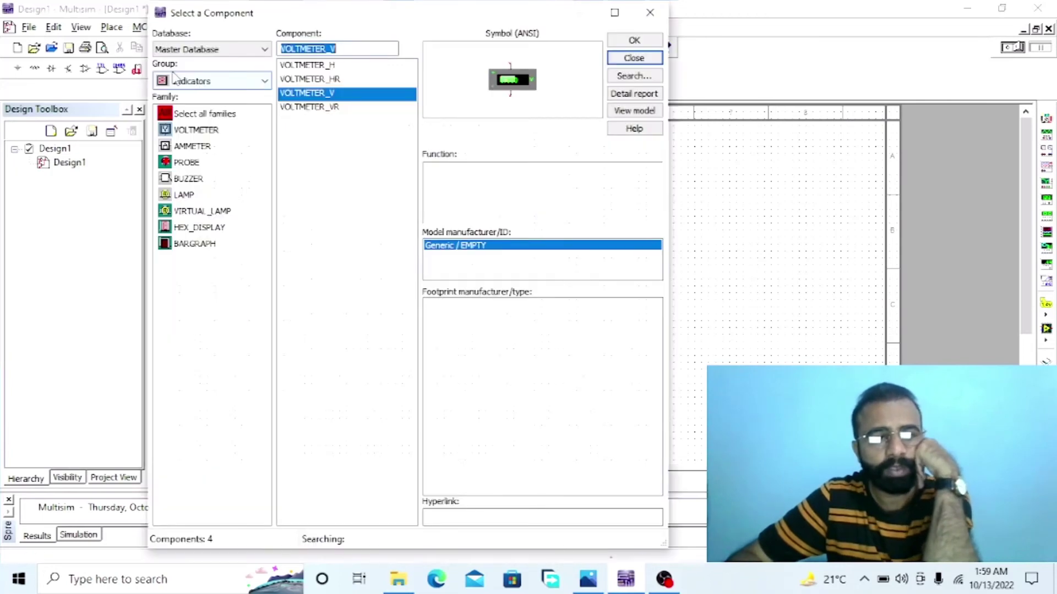
{"action": "left_click", "coordinate": [208, 132]}
{"action": "left_click", "coordinate": [634, 58]}
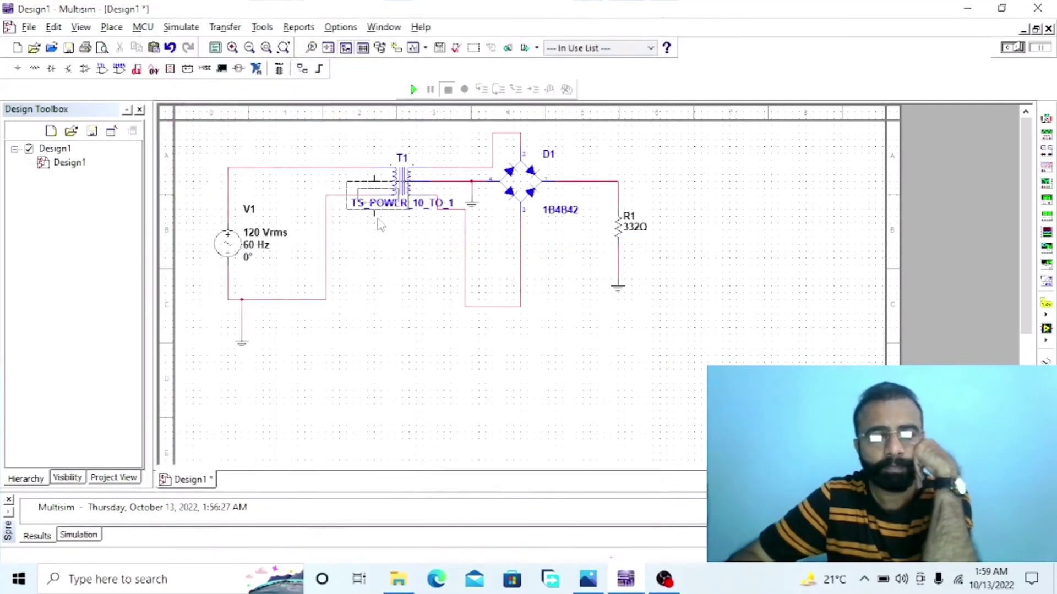
{"action": "left_click", "coordinate": [308, 226]}
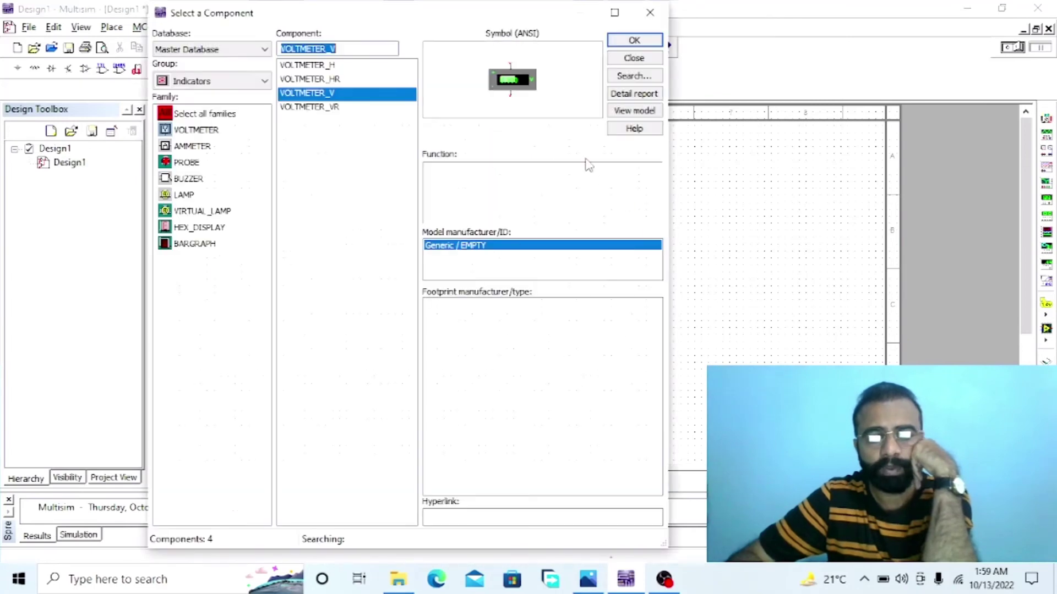
{"action": "left_click", "coordinate": [624, 60]}
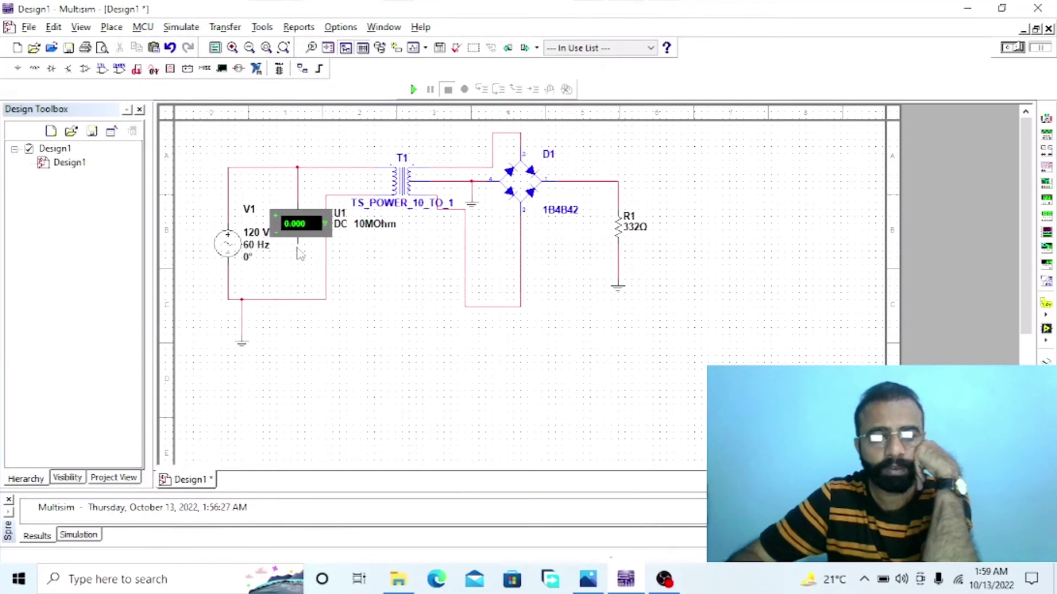
- Set the mode of the voltmeter across the source to AC
{"action": "double_click", "coordinate": [297, 224]}
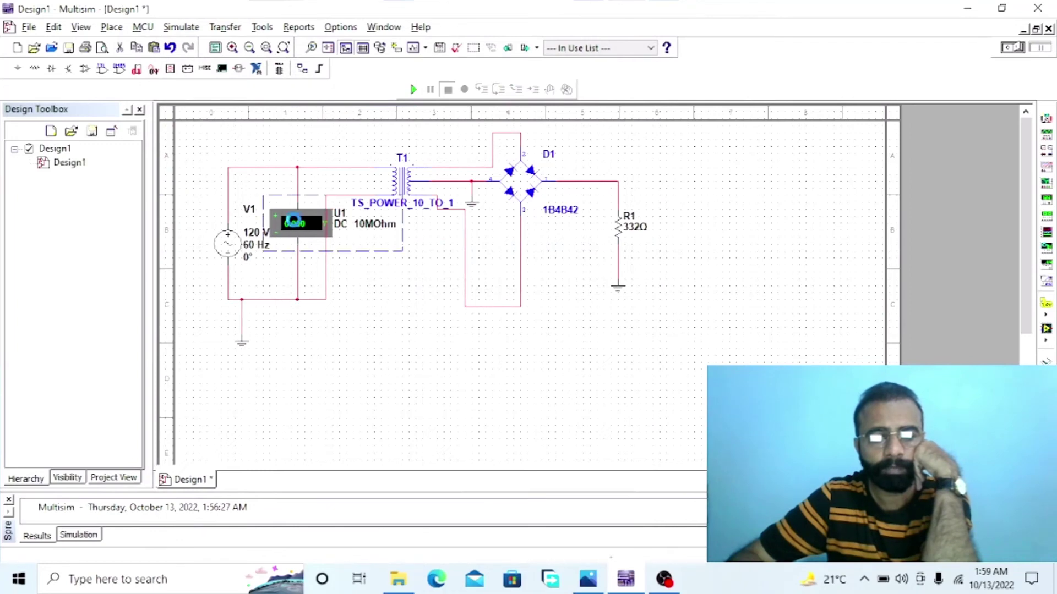
{"action": "left_click", "coordinate": [523, 186]}
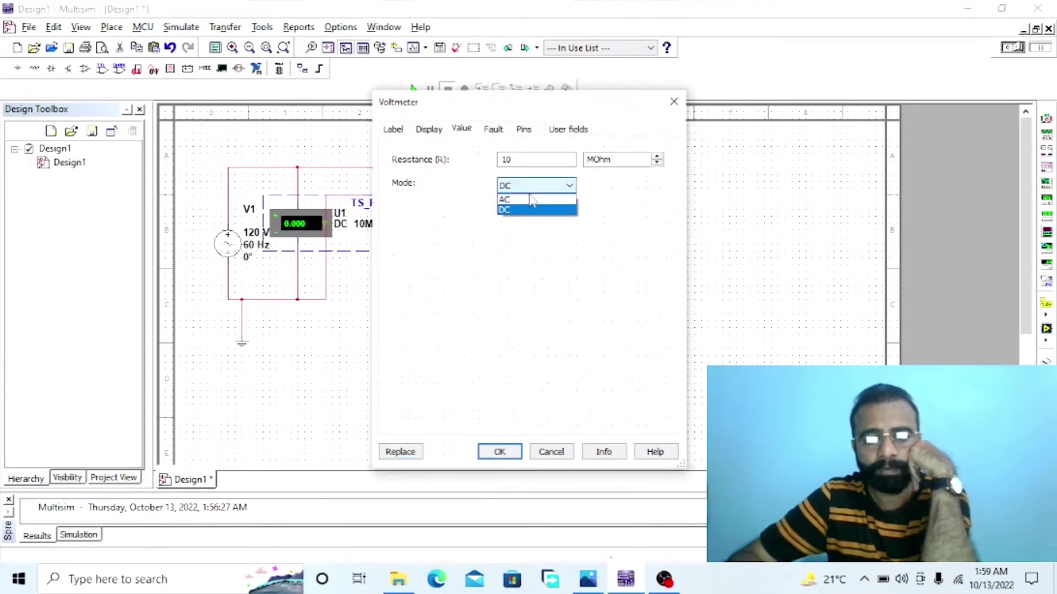
{"action": "left_click", "coordinate": [530, 201]}
{"action": "left_click", "coordinate": [501, 451]}
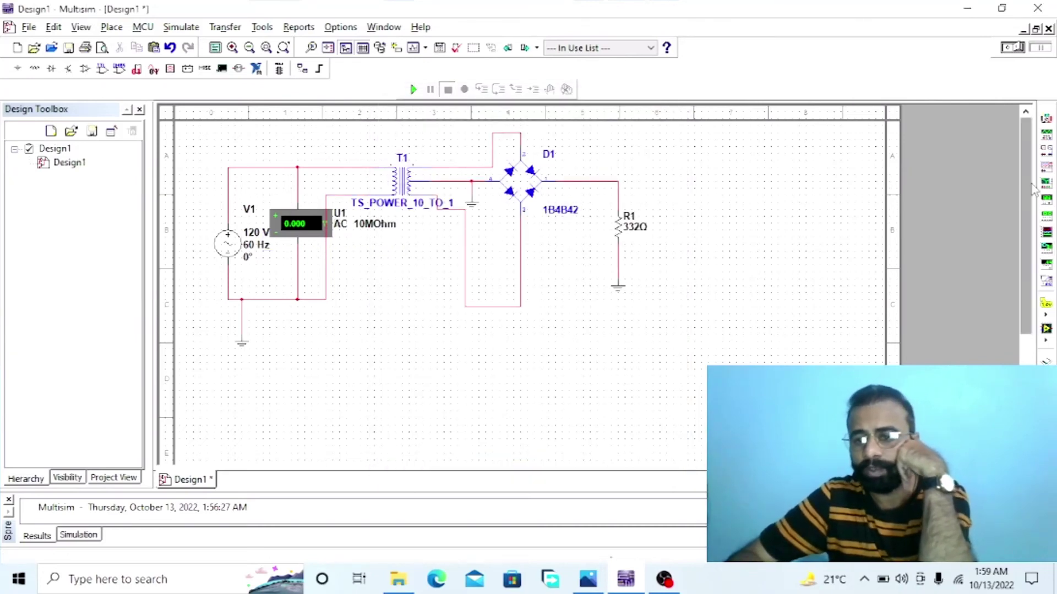
- Add an oscilloscope, wiring channel A between the transformer's upper secondary lead and center tap and channel B across the load resistor
{"action": "left_click", "coordinate": [1046, 172]}
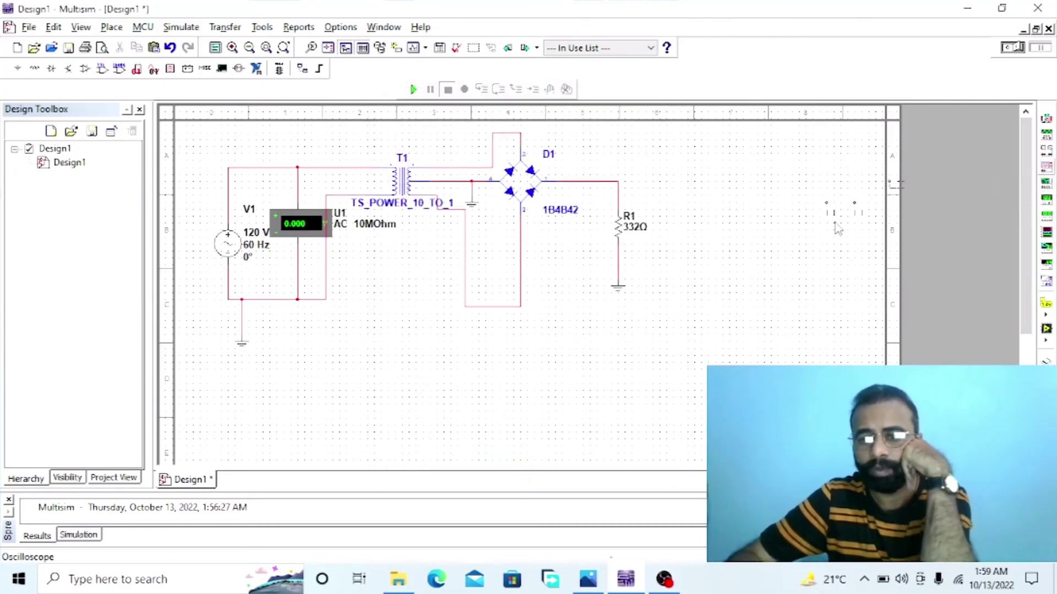
{"action": "left_click", "coordinate": [680, 191]}
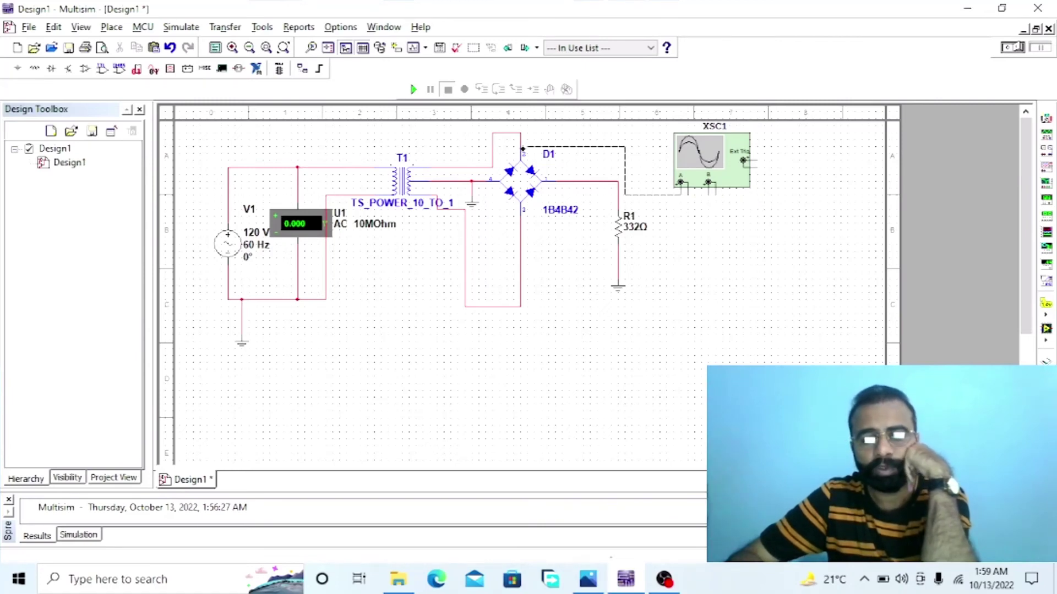
{"action": "left_click", "coordinate": [446, 165]}
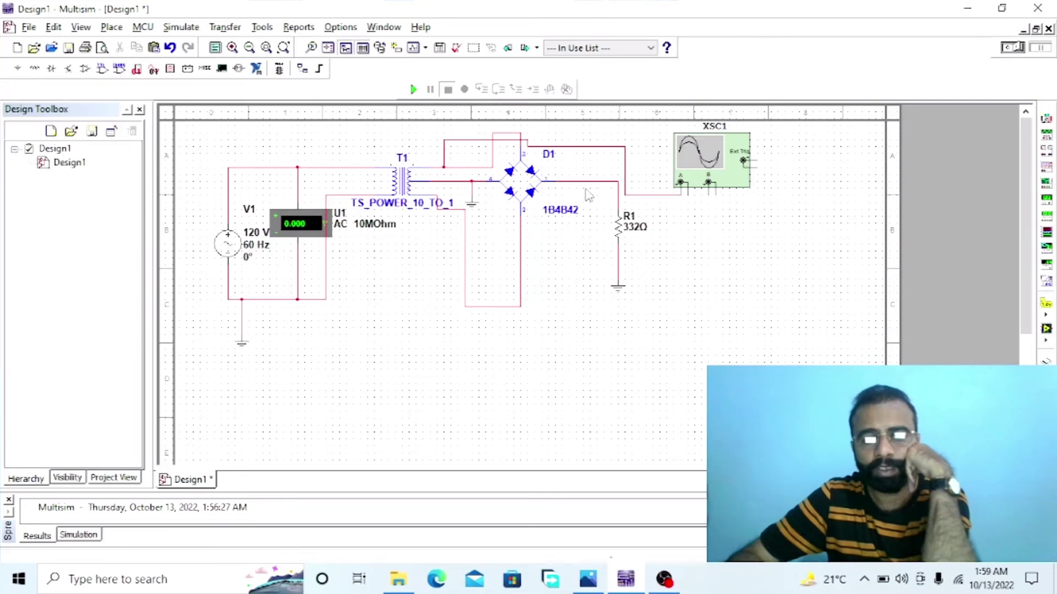
{"action": "left_click", "coordinate": [687, 188]}
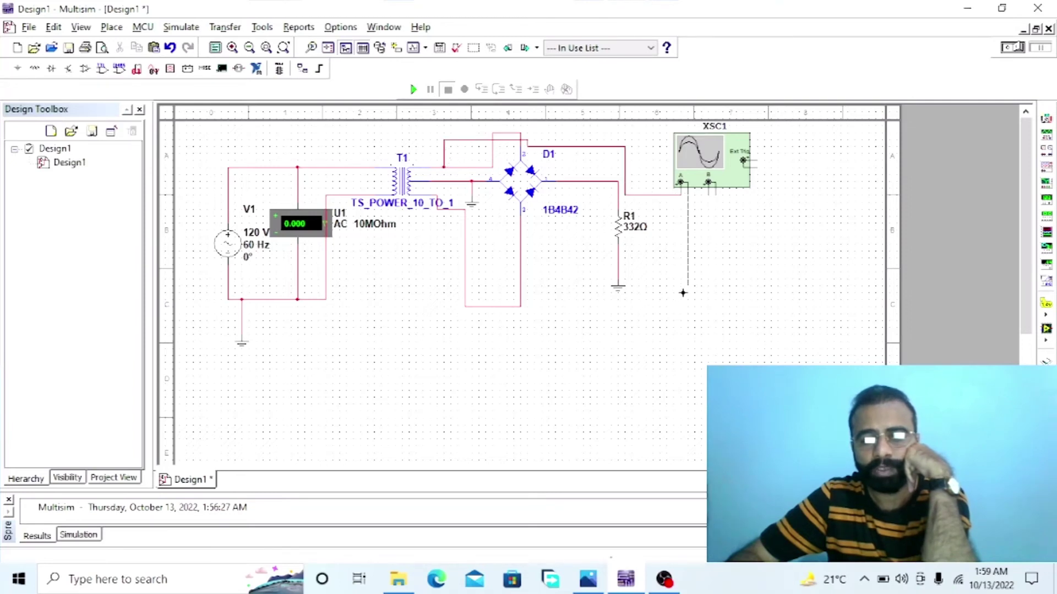
{"action": "left_click", "coordinate": [458, 182]}
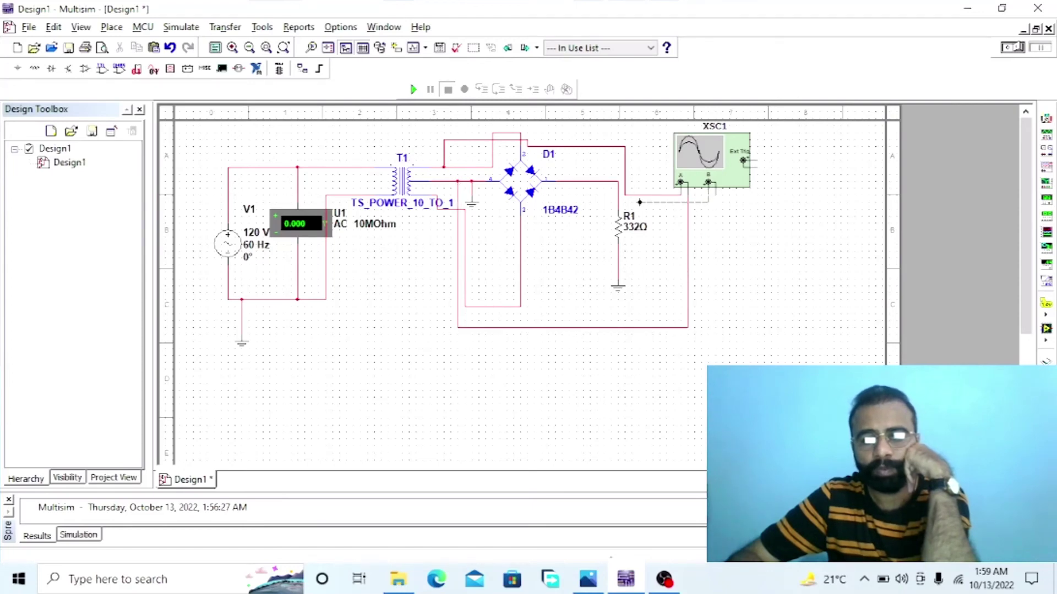
{"action": "left_click", "coordinate": [597, 181]}
{"action": "left_click_drag", "start_coordinate": [714, 194], "coordinate": [617, 257]}
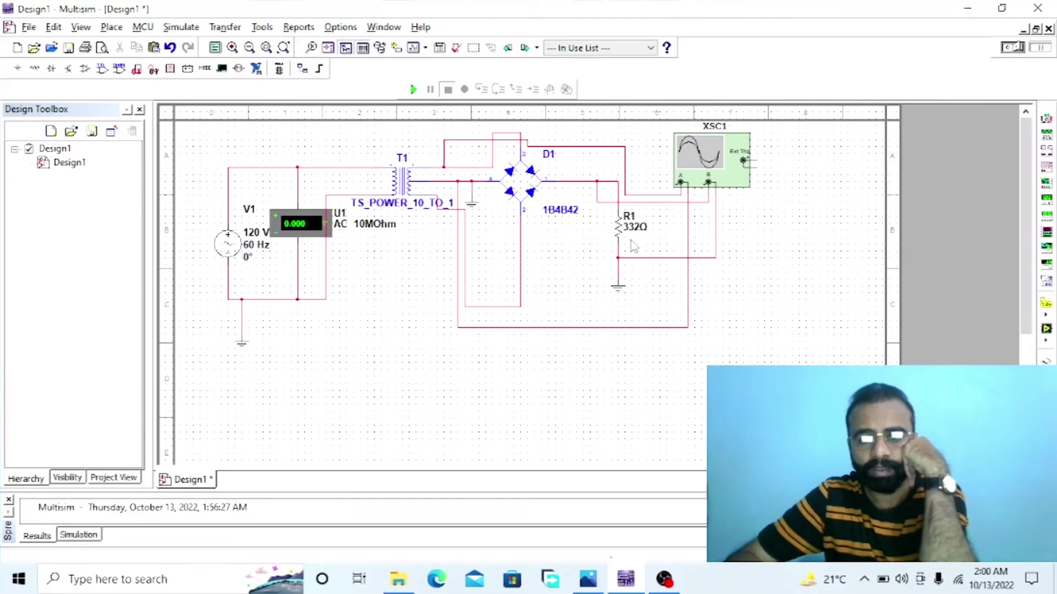
- Change the color of the net joining the bridge output, load resistor and oscilloscope channel B to yellow
{"action": "double_click", "coordinate": [666, 203]}
{"action": "left_click", "coordinate": [480, 222]}
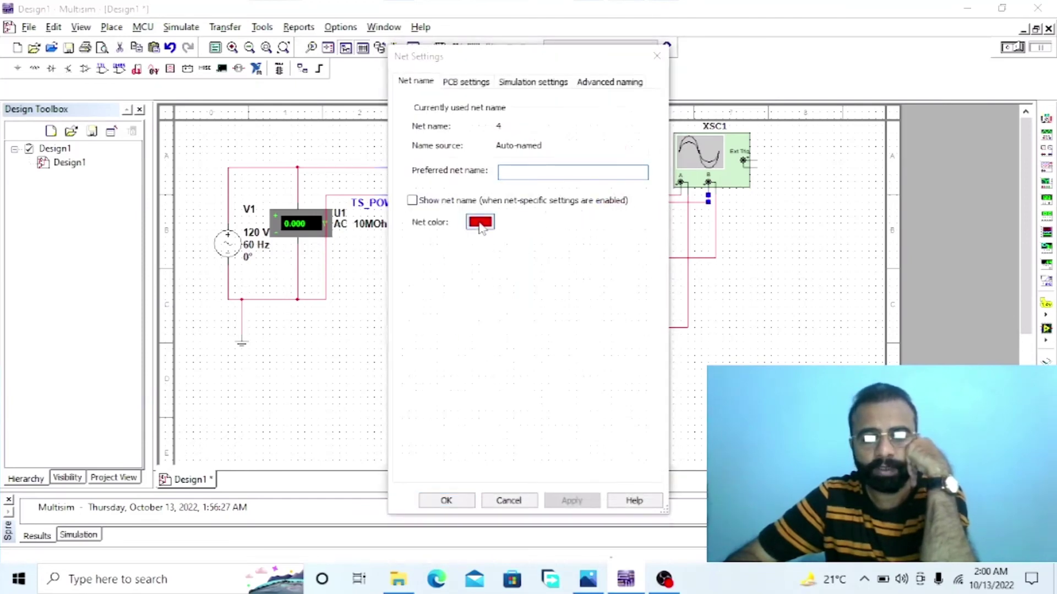
{"action": "left_click", "coordinate": [520, 324]}
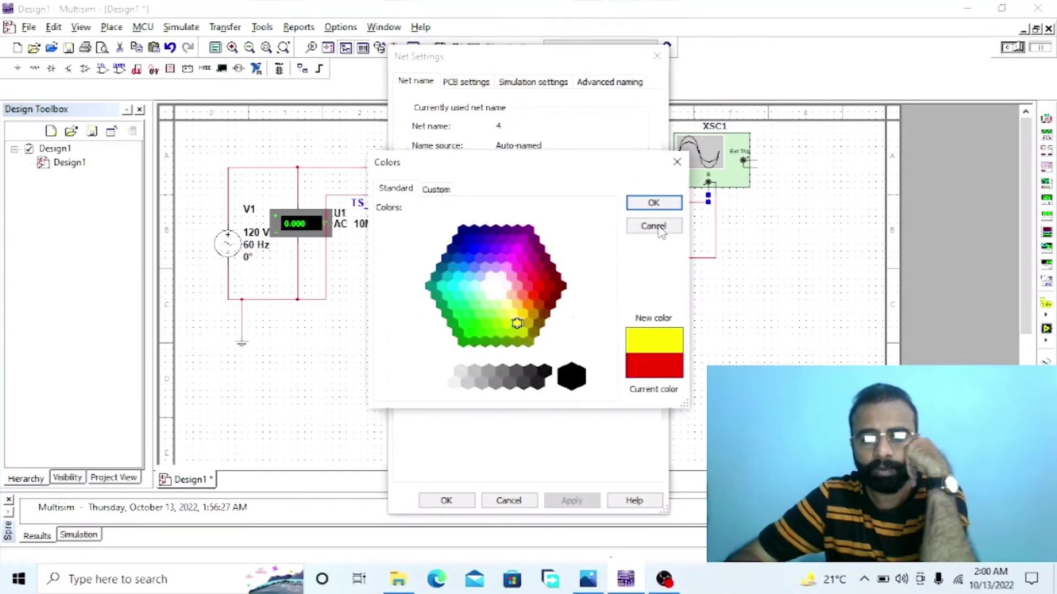
{"action": "left_click", "coordinate": [653, 203]}
{"action": "left_click", "coordinate": [556, 502]}
{"action": "left_click", "coordinate": [462, 502]}
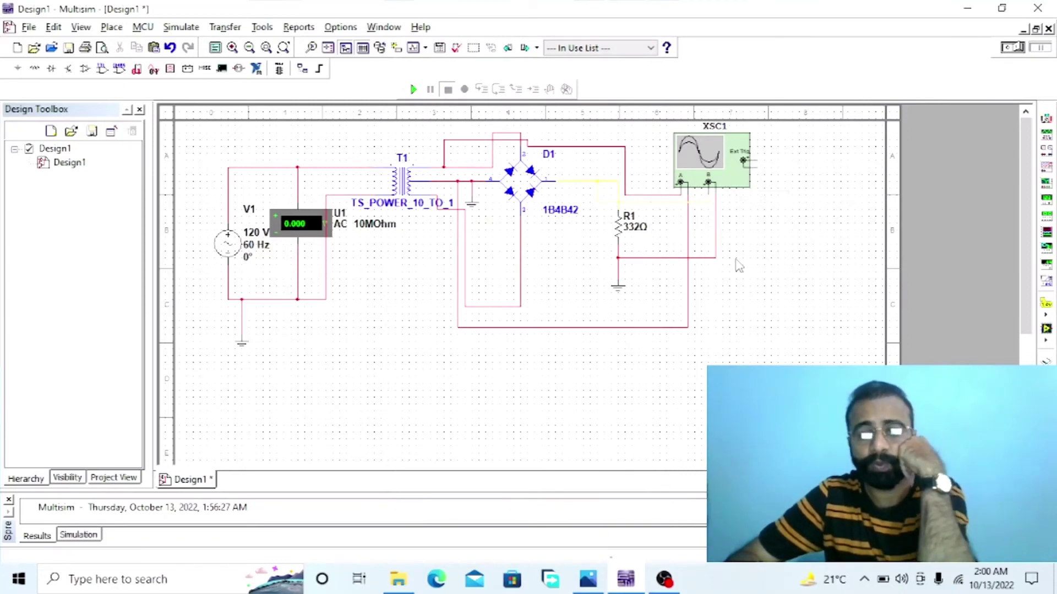
- Set the AC source's frequency to 50 Hz and the load resistor's resistance to 100 Ω
{"action": "double_click", "coordinate": [223, 248]}
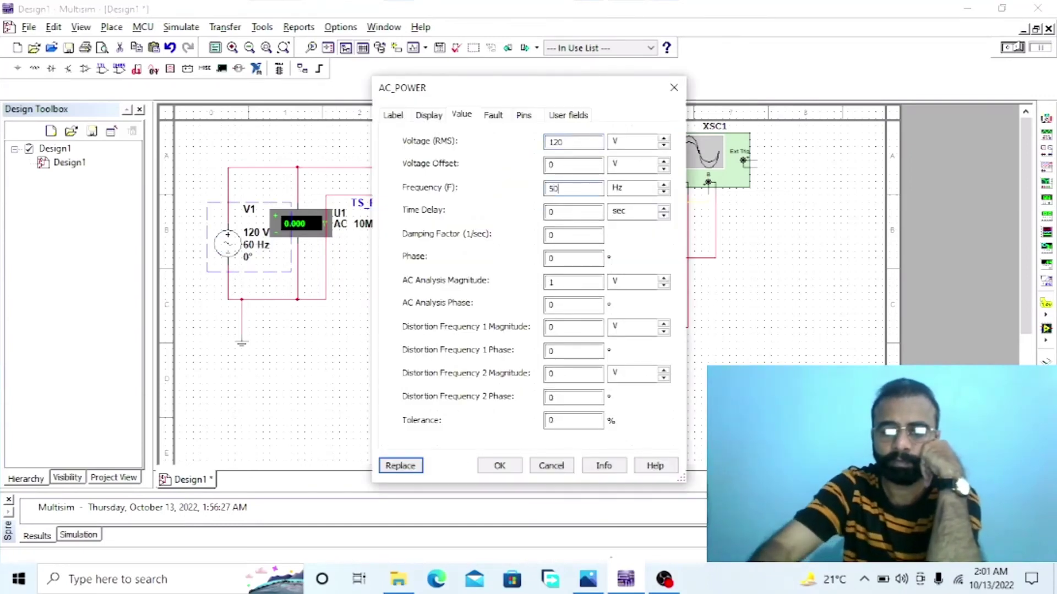
{"action": "left_click", "coordinate": [498, 466]}
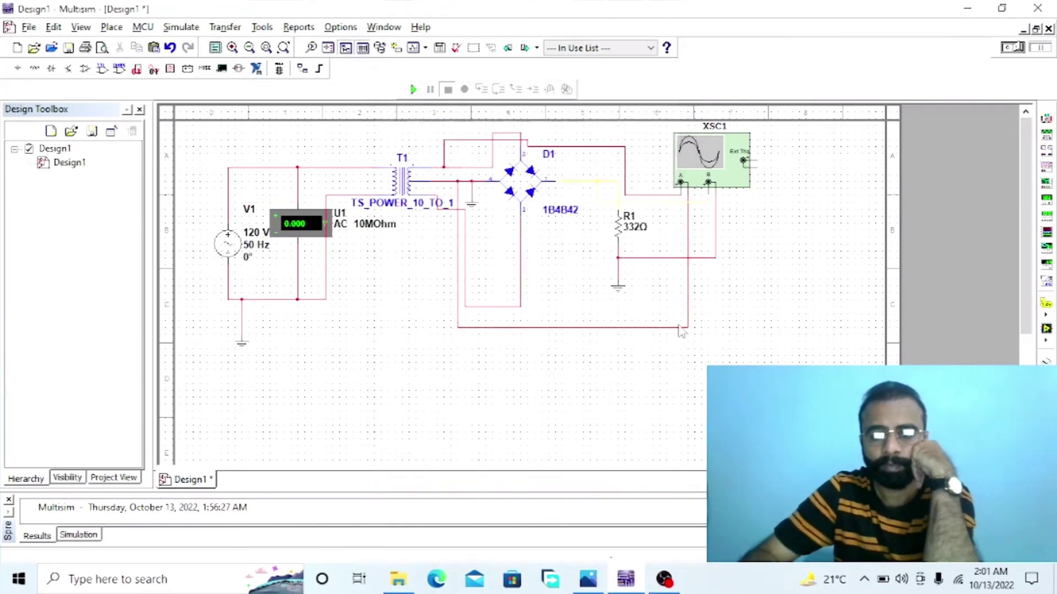
{"action": "double_click", "coordinate": [620, 239]}
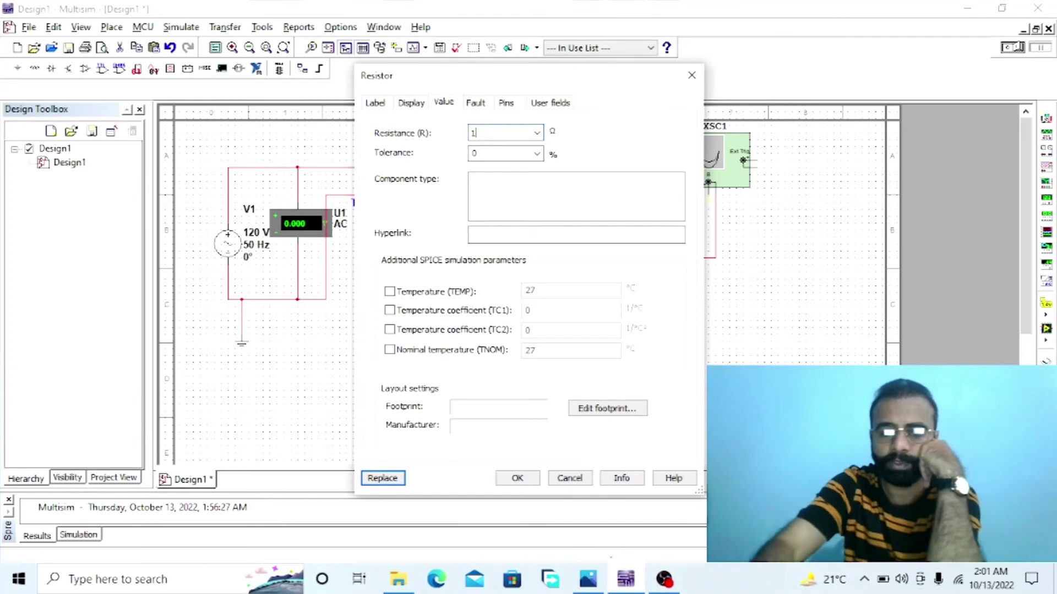
{"action": "type", "text": "100"}
{"action": "key", "text": "Return"}
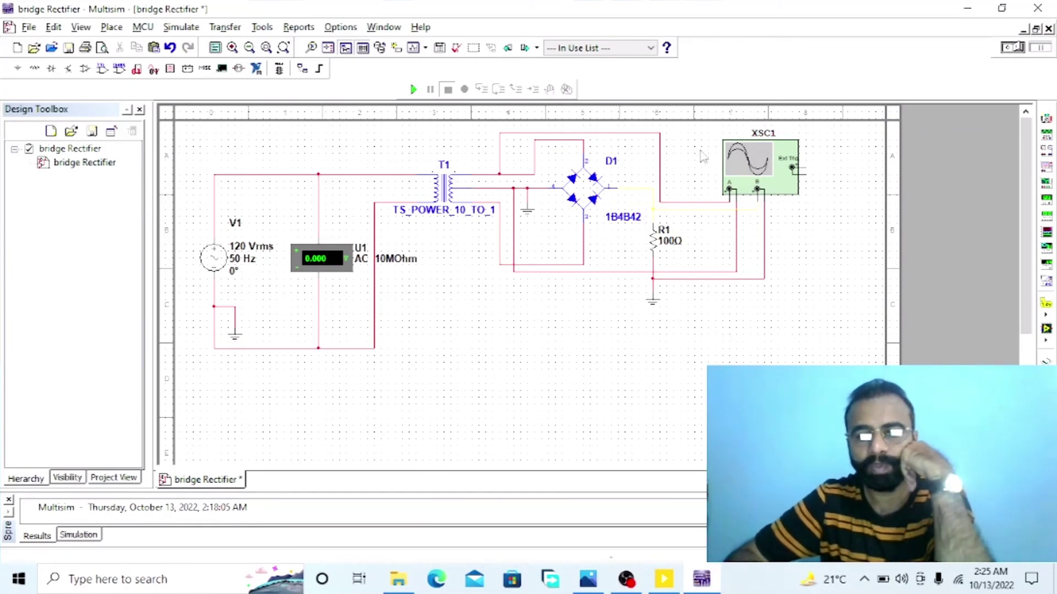
- Run the simulation, display the input and output waveforms on the oscilloscope, and stop the run
{"action": "left_click", "coordinate": [413, 89]}
{"action": "double_click", "coordinate": [744, 194]}
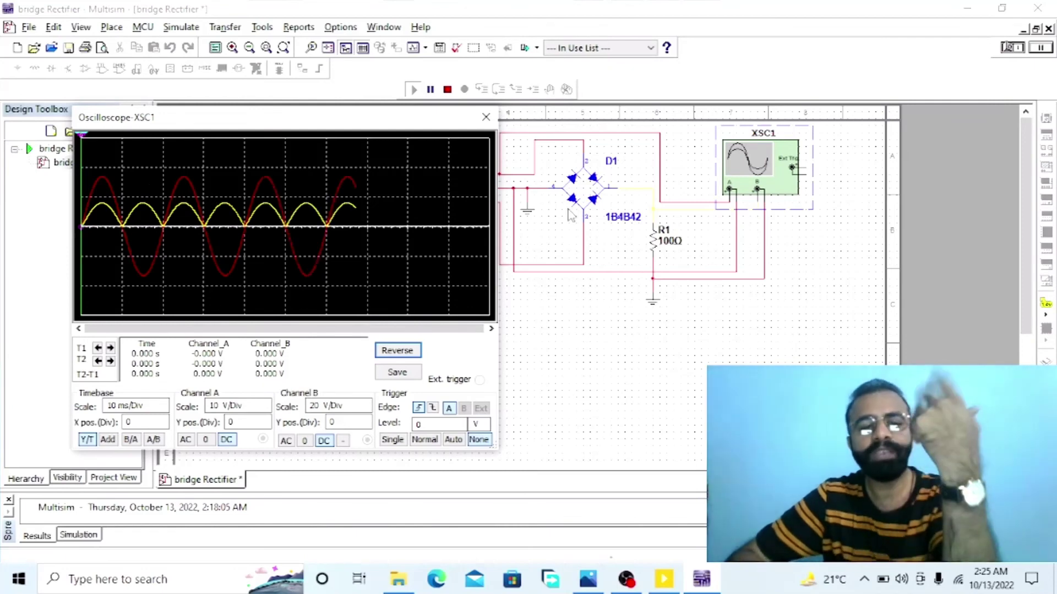
{"action": "left_click", "coordinate": [447, 89]}
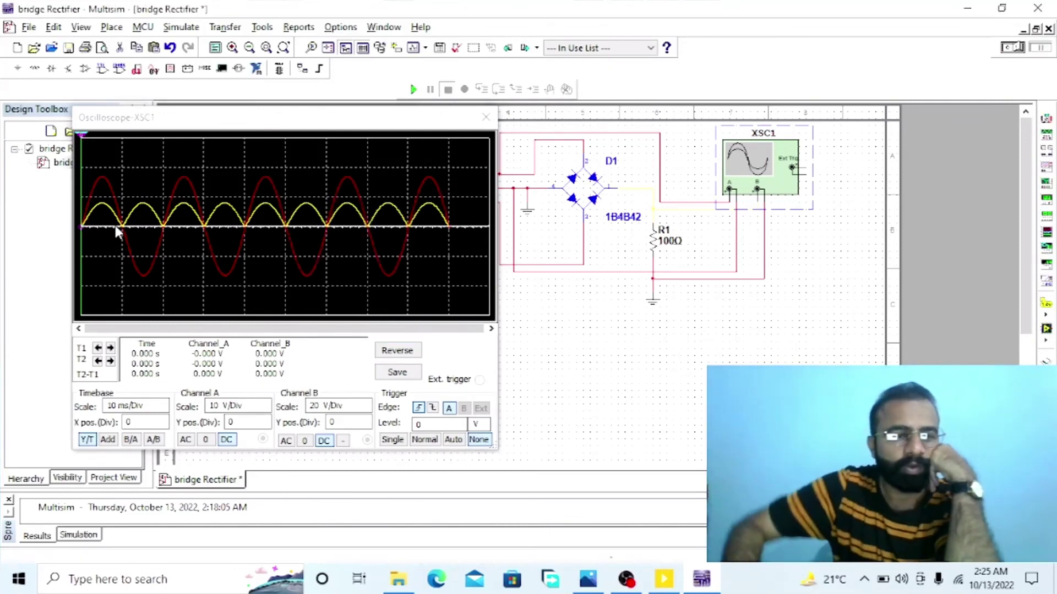